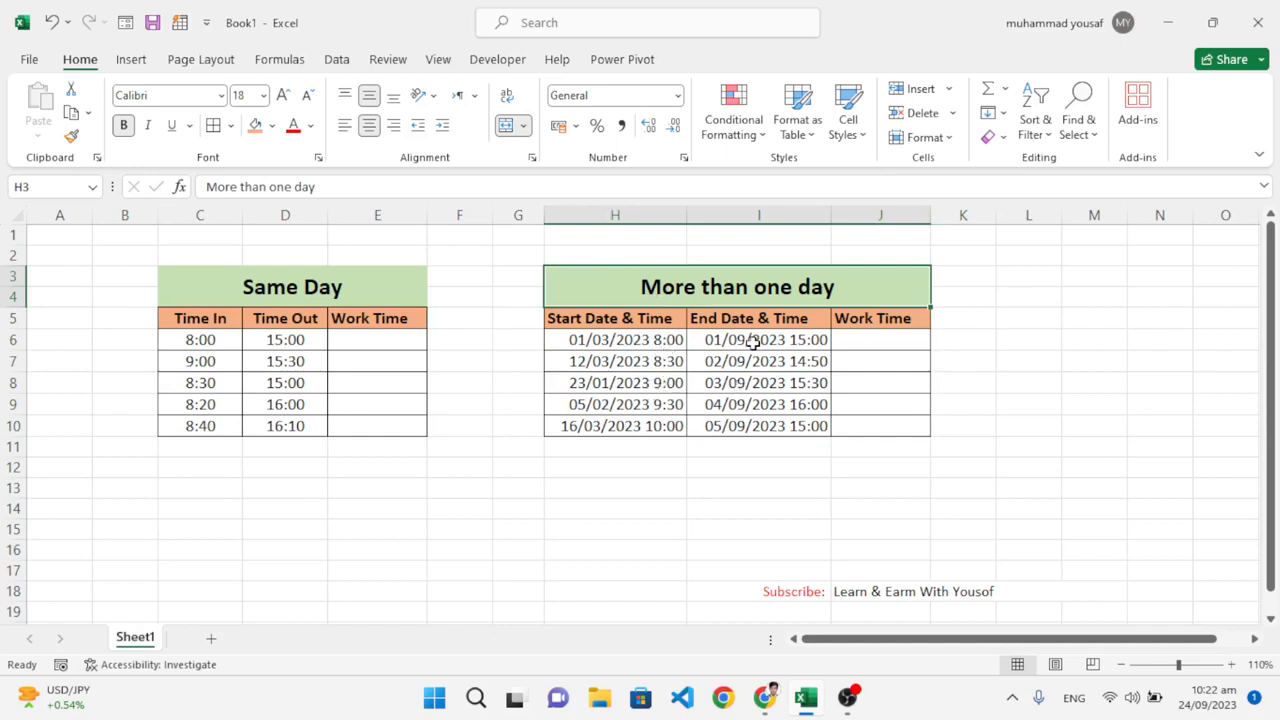
# Step: Format the Same Day Time In and Time Out values in C6:D10 with the custom h:mm am/pm format
pyautogui.click(322, 290)
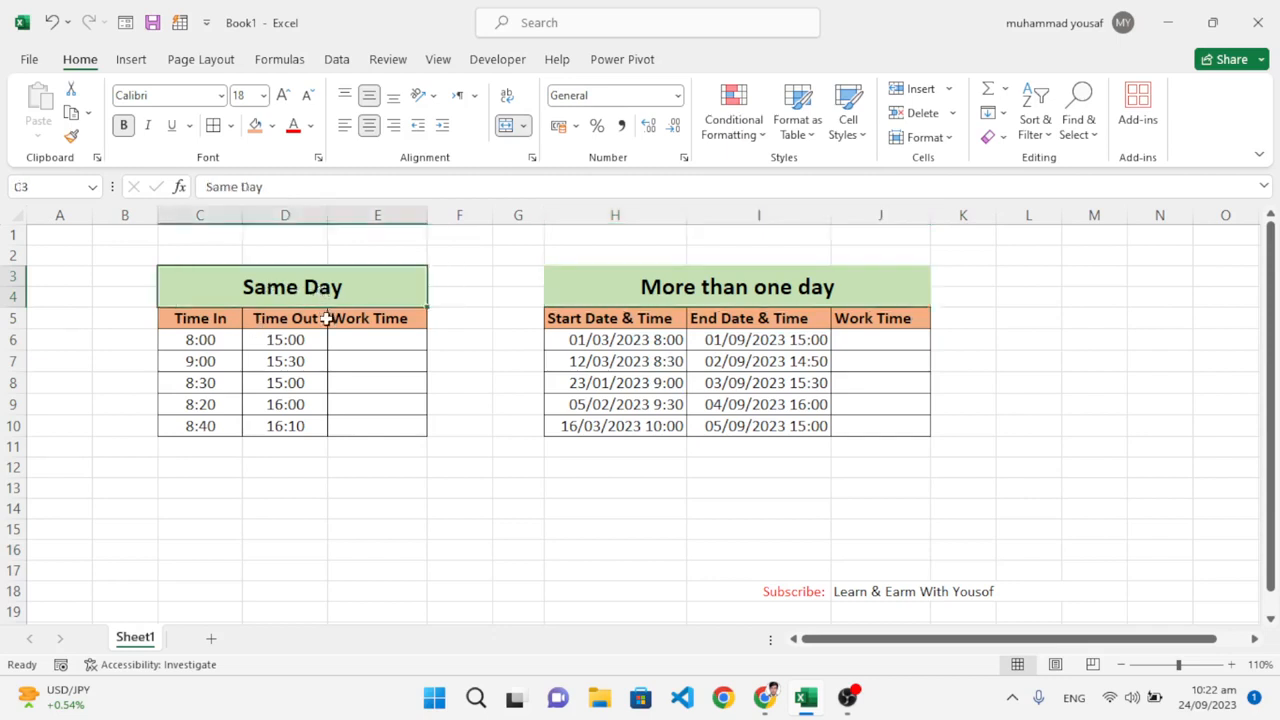
pyautogui.click(248, 348)
pyautogui.click(206, 343)
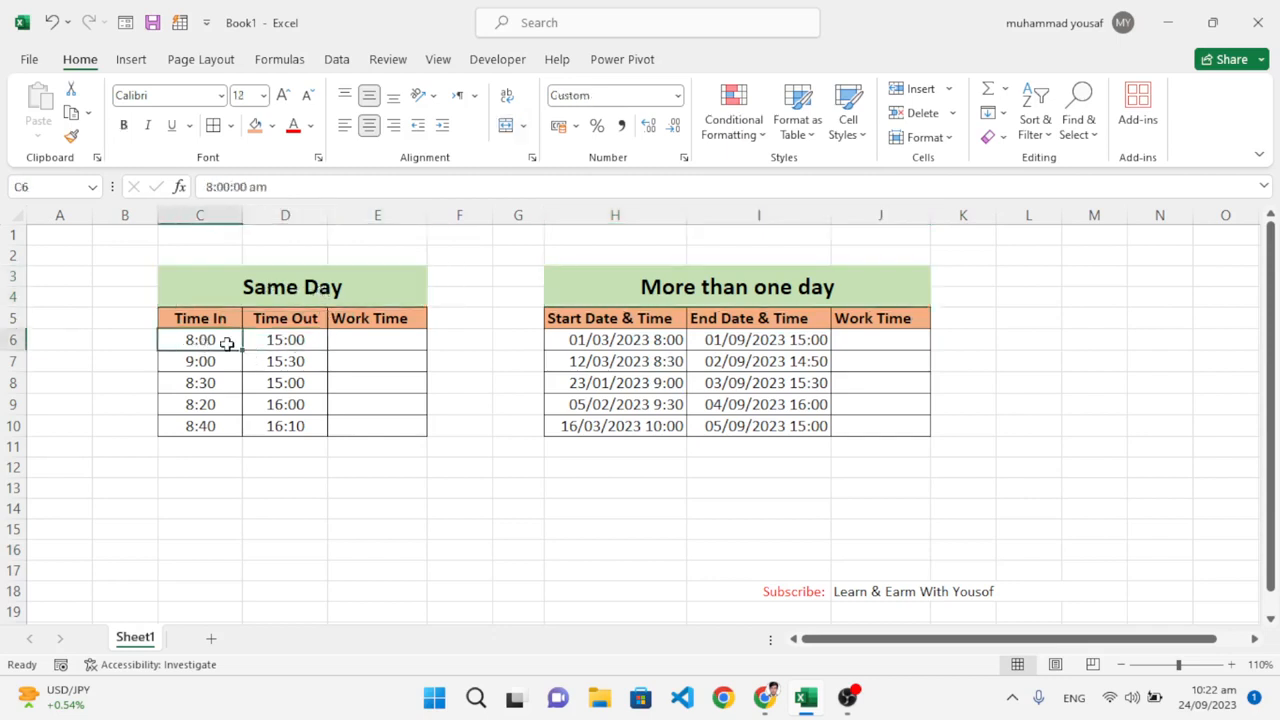
pyautogui.moveTo(226, 343); pyautogui.dragTo(294, 423)
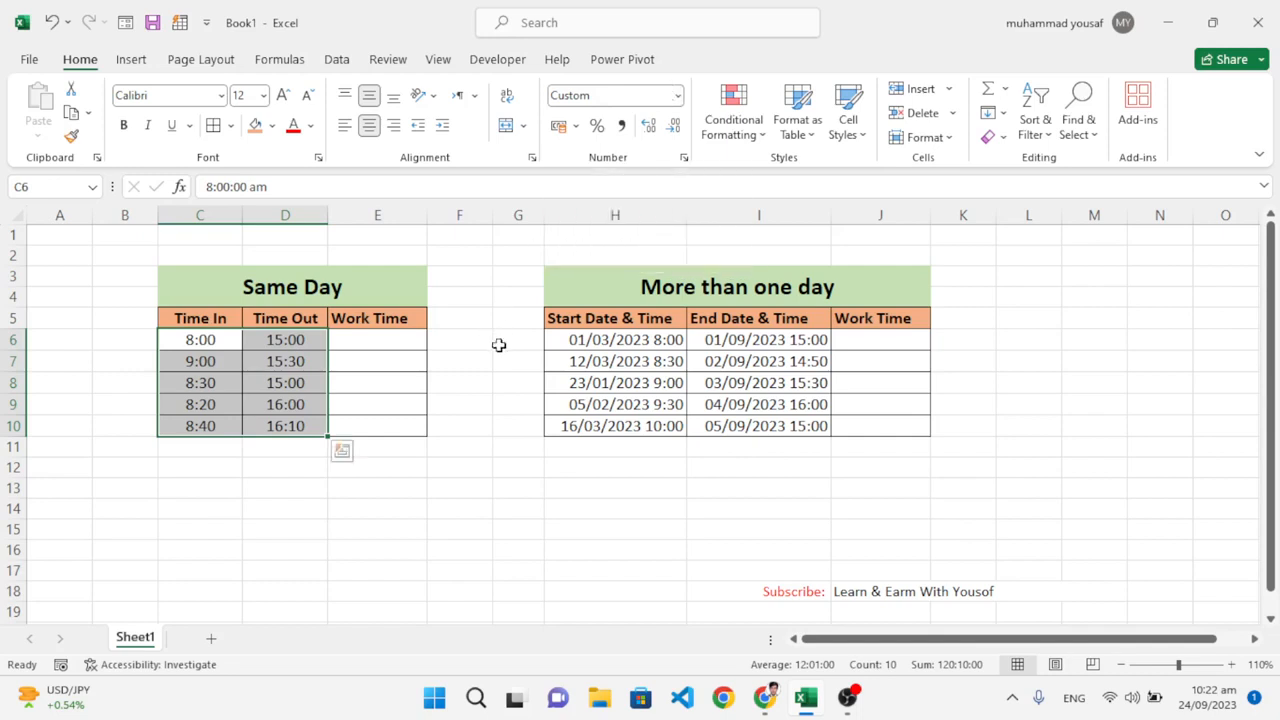
pyautogui.hotkey('ctrl', '1')
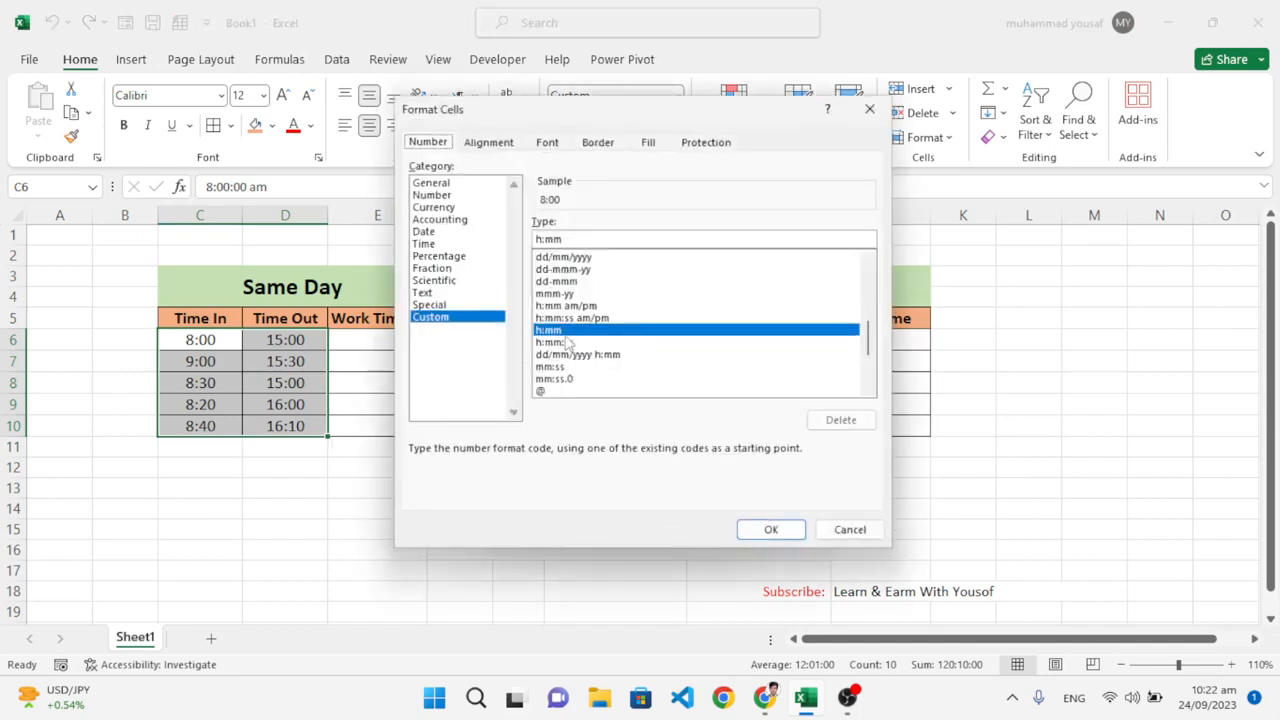
pyautogui.click(598, 307)
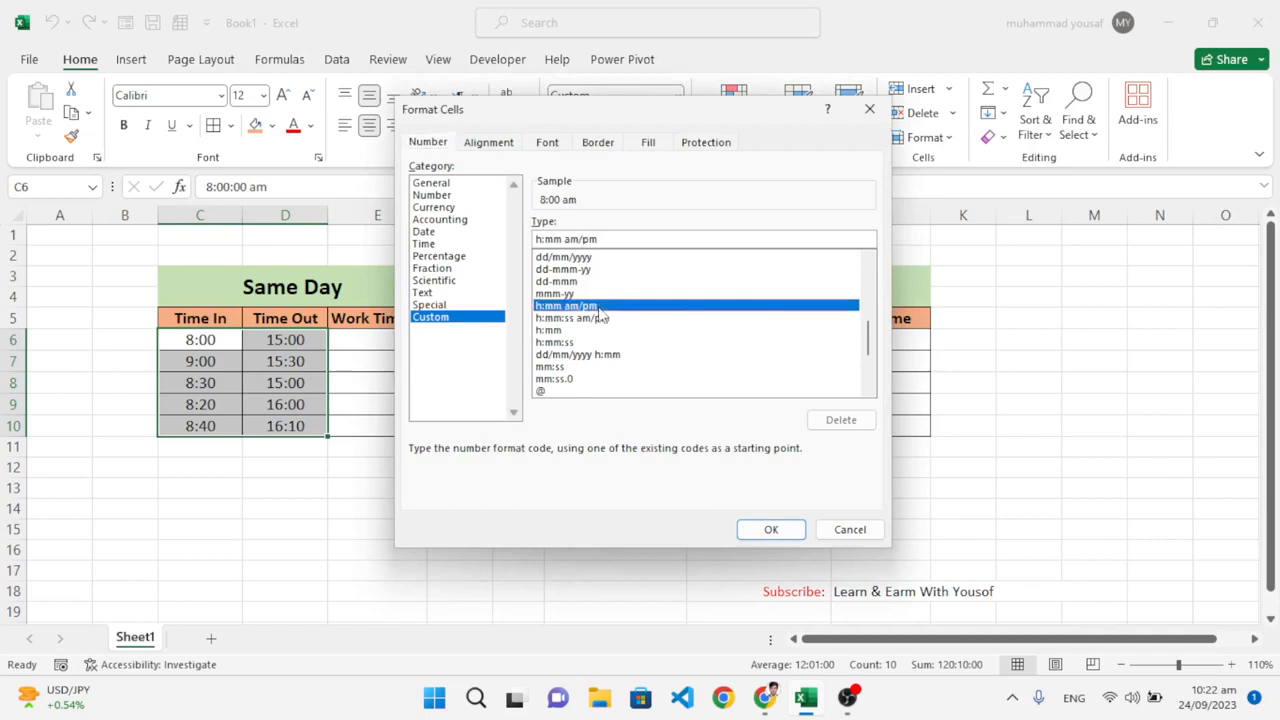
pyautogui.click(768, 529)
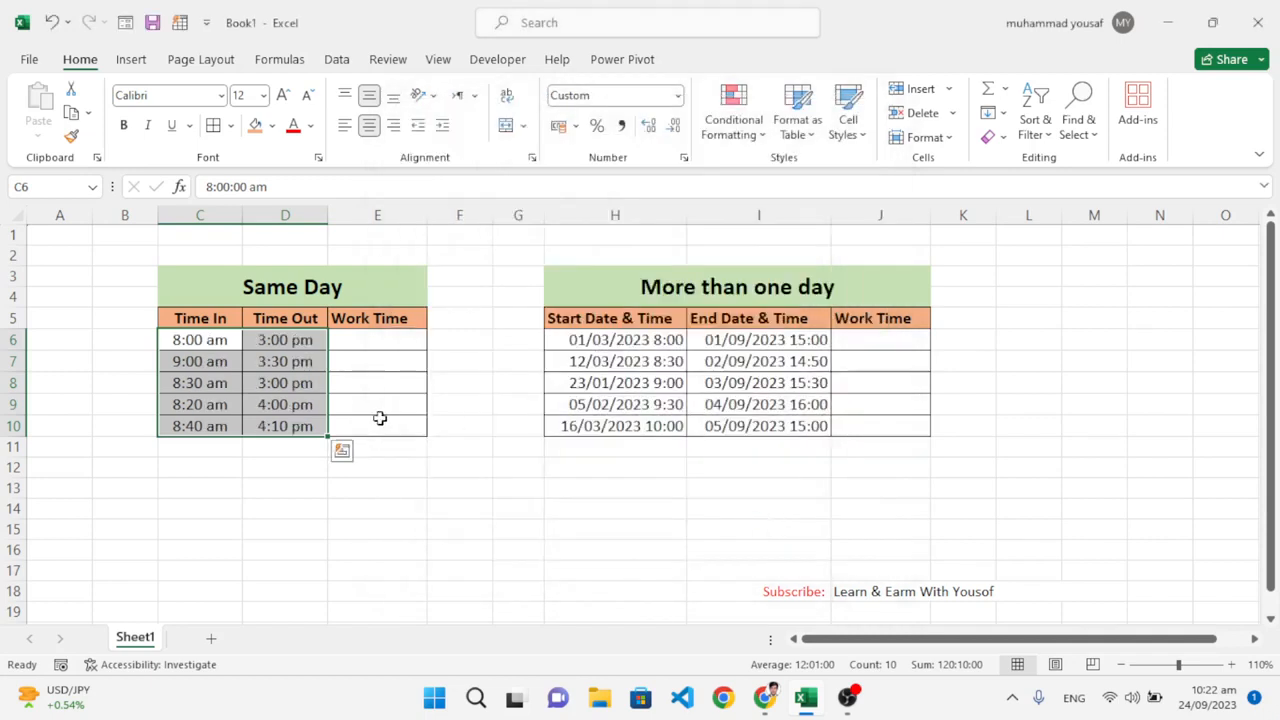
pyautogui.click(312, 390)
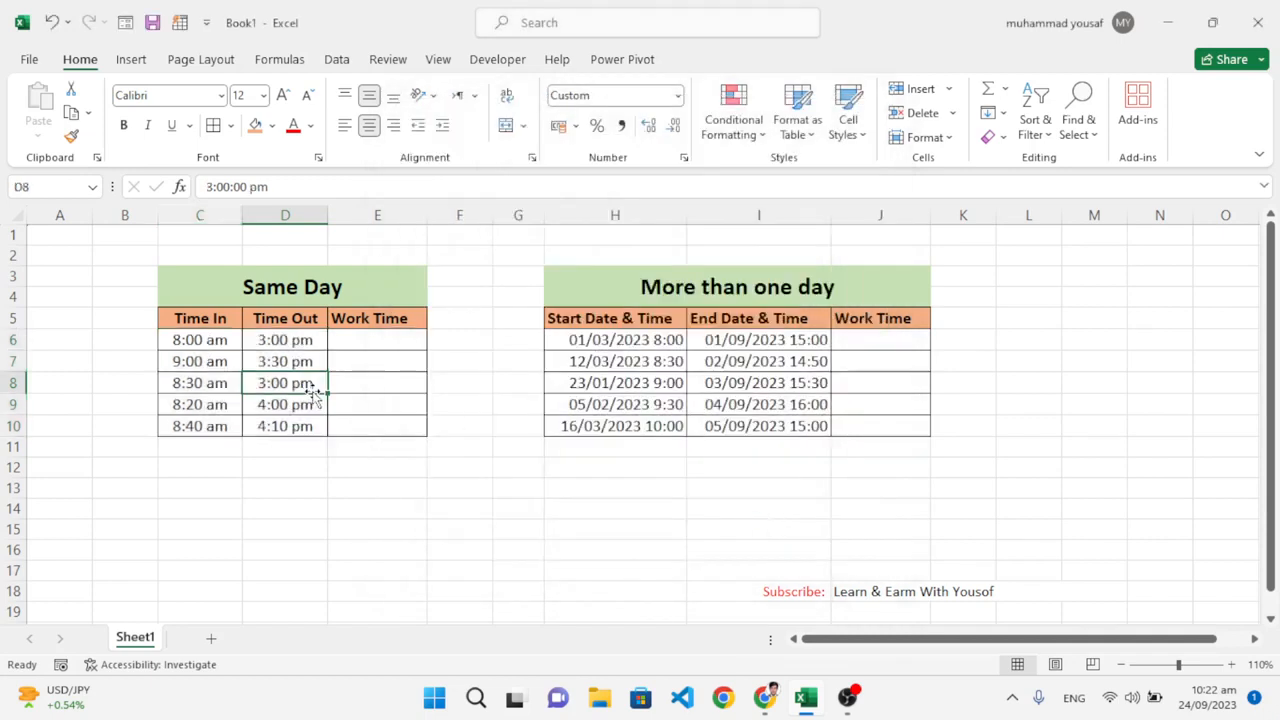
# Step: Calculate the first Same Day work time in E6 with the formula =D6-C6
pyautogui.click(381, 339)
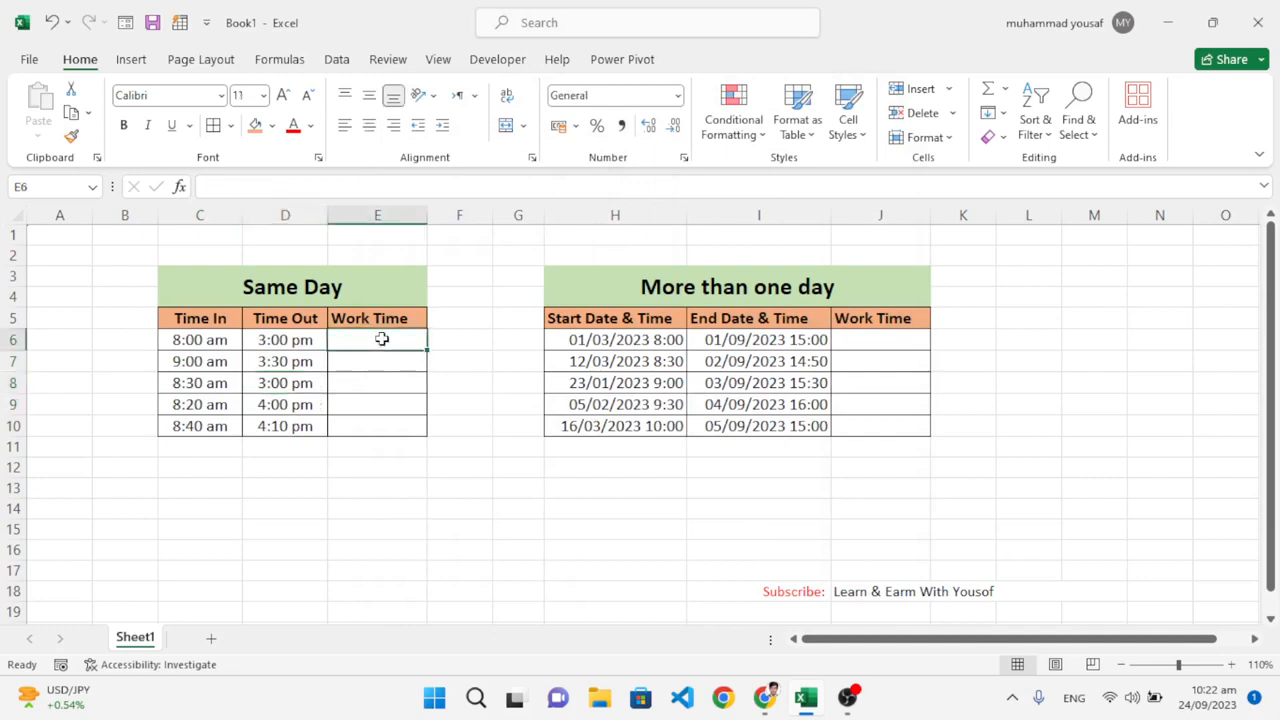
pyautogui.write('=')
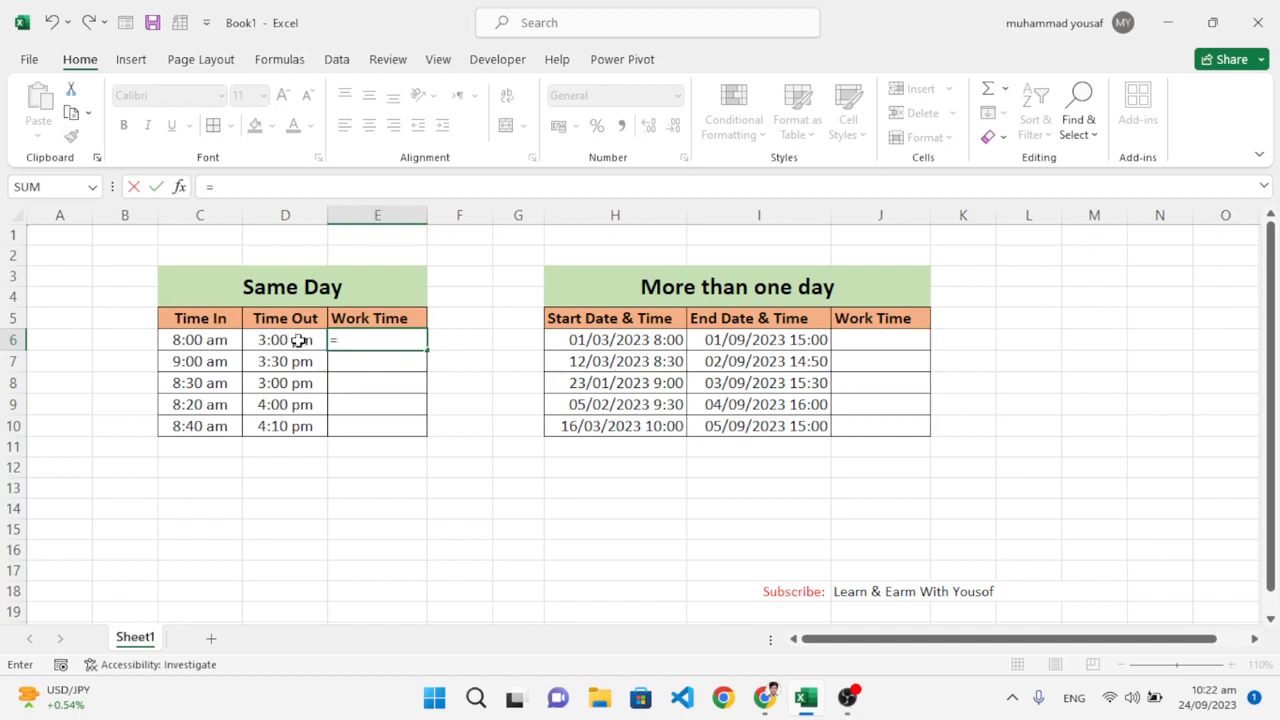
pyautogui.click(297, 340)
pyautogui.write('-')
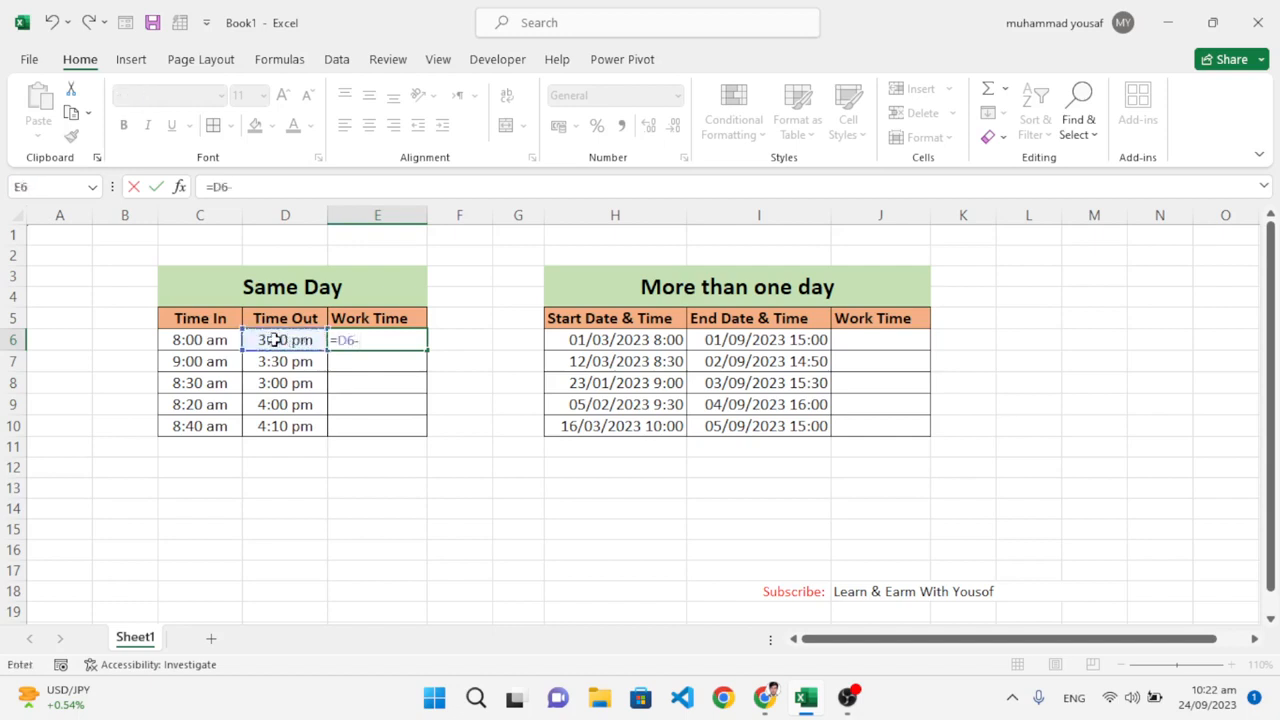
pyautogui.click(212, 340)
pyautogui.press('Return')
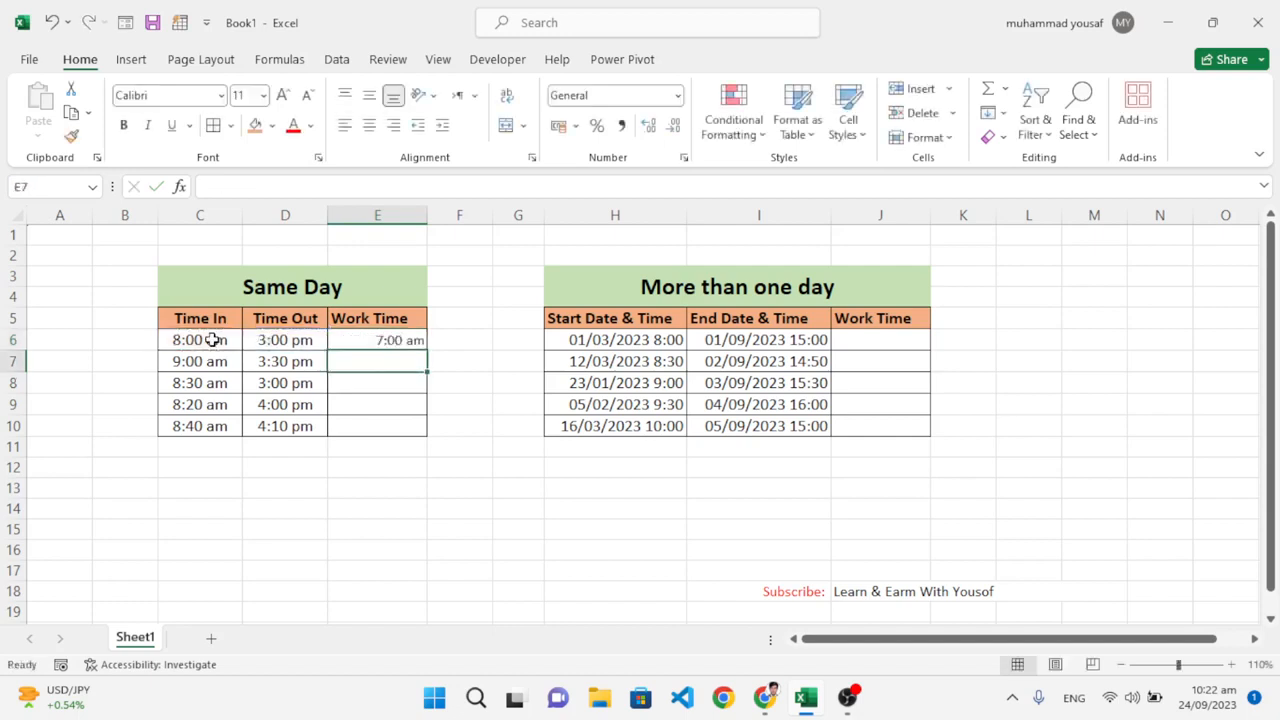
# Step: Apply the custom h:mm format to E6 and fill its formula down through E10
pyautogui.click(352, 343)
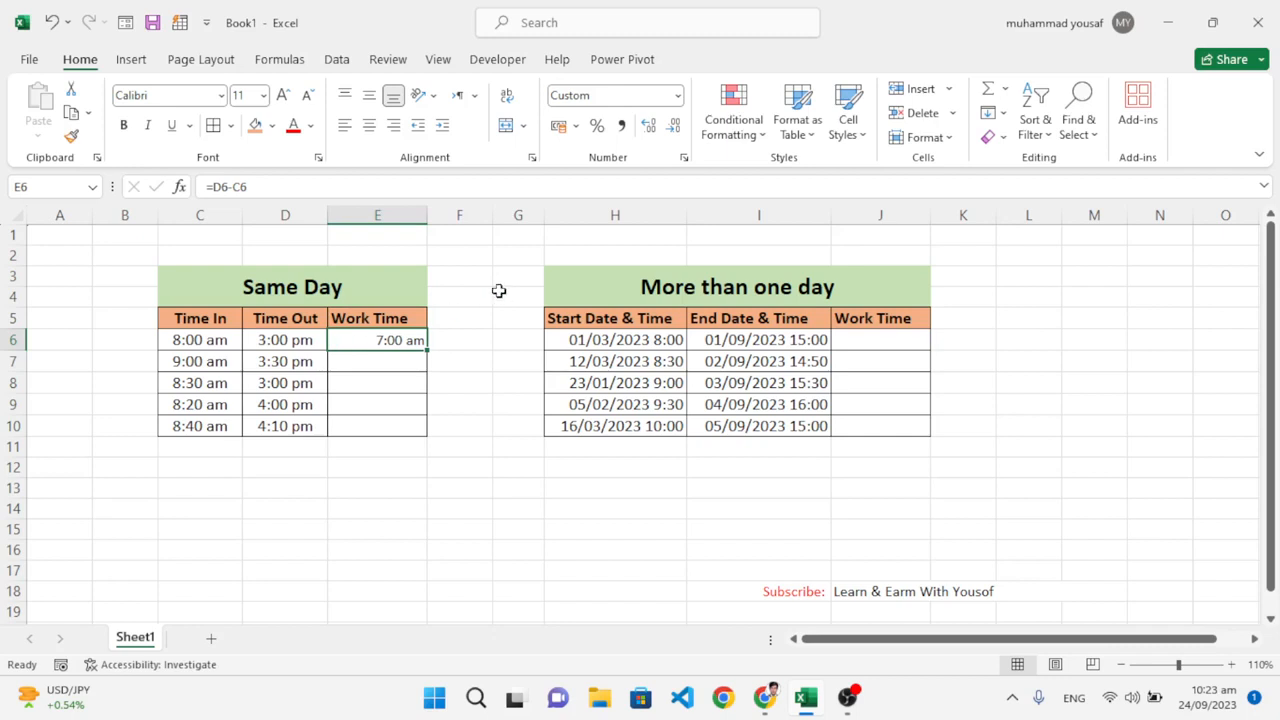
pyautogui.click(677, 95)
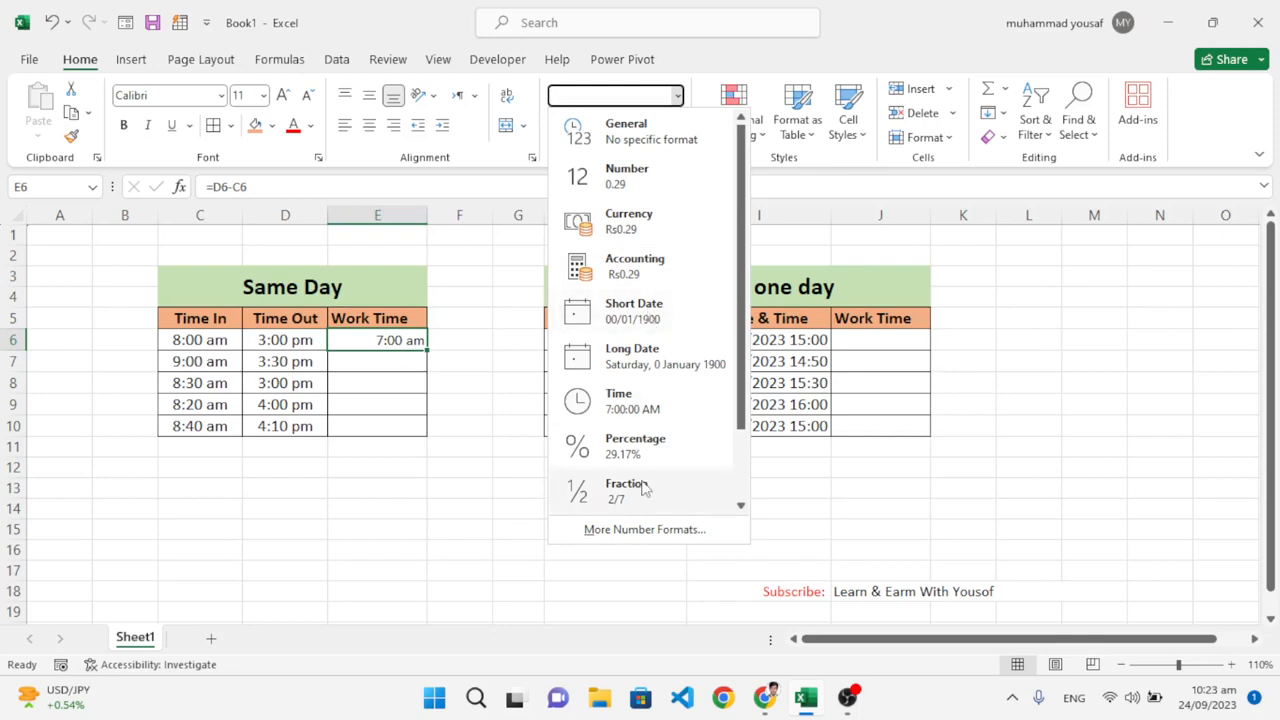
pyautogui.click(644, 529)
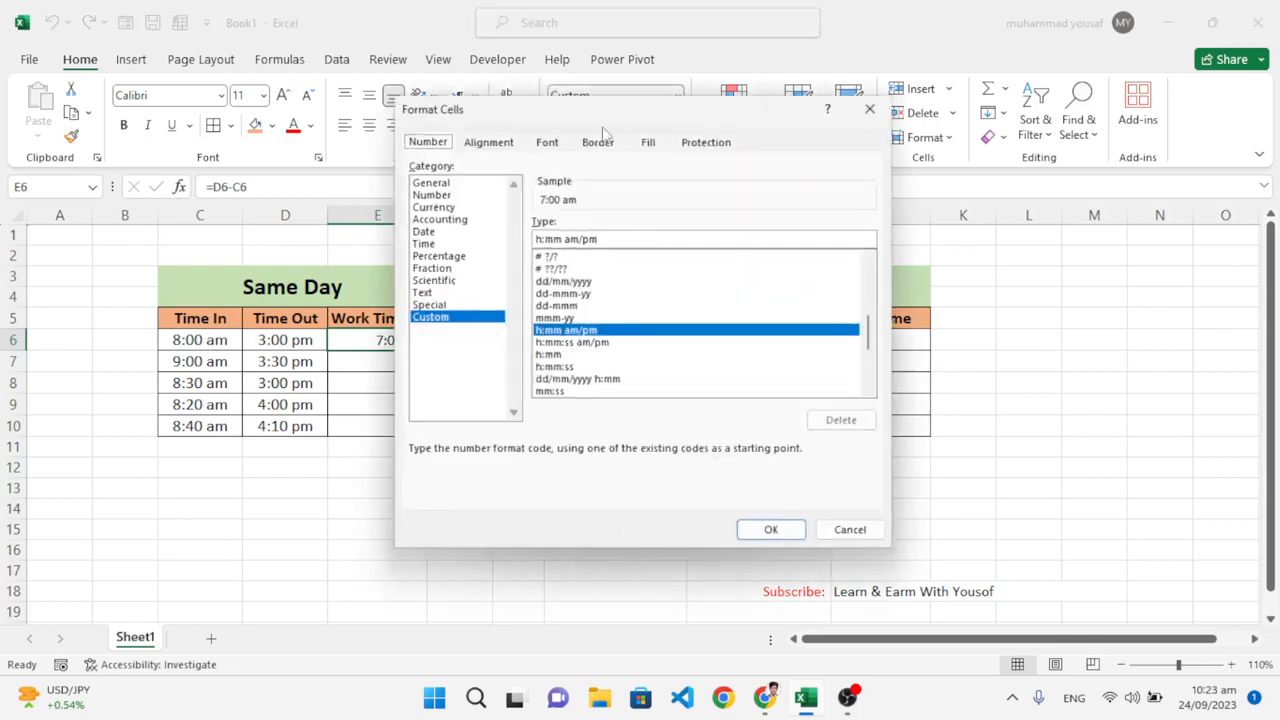
pyautogui.moveTo(602, 120); pyautogui.dragTo(621, 120)
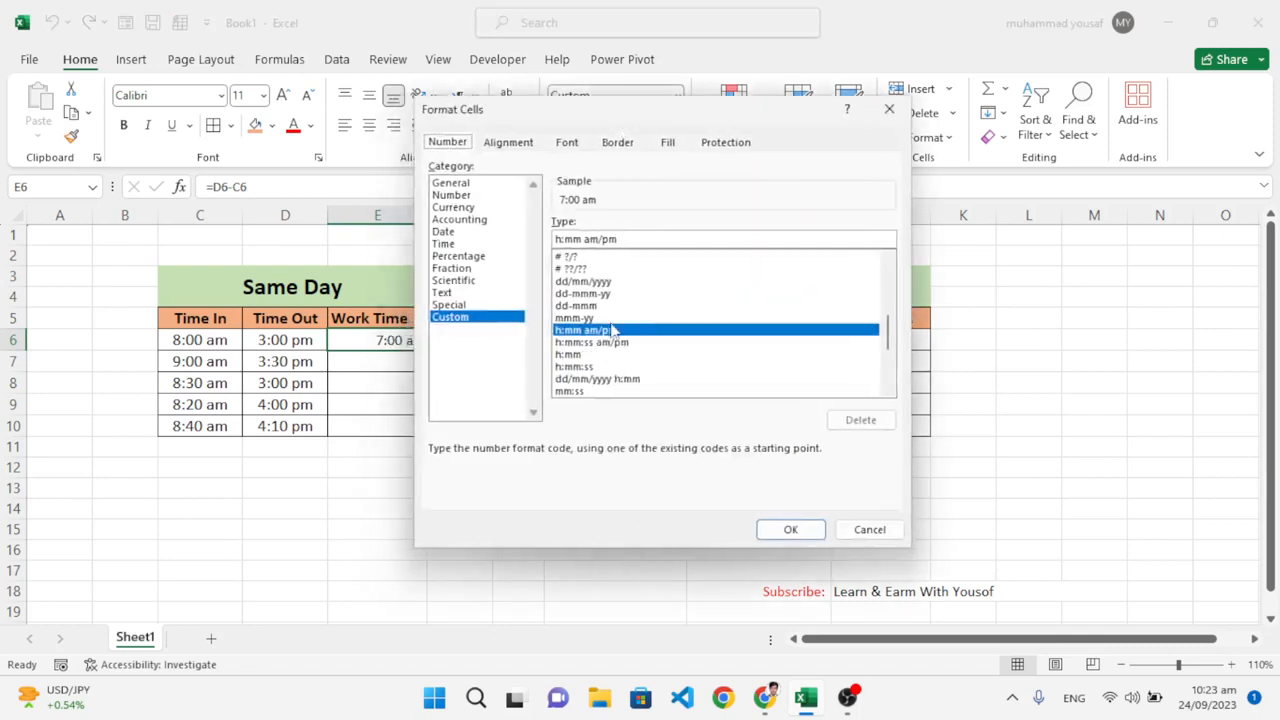
pyautogui.click(585, 356)
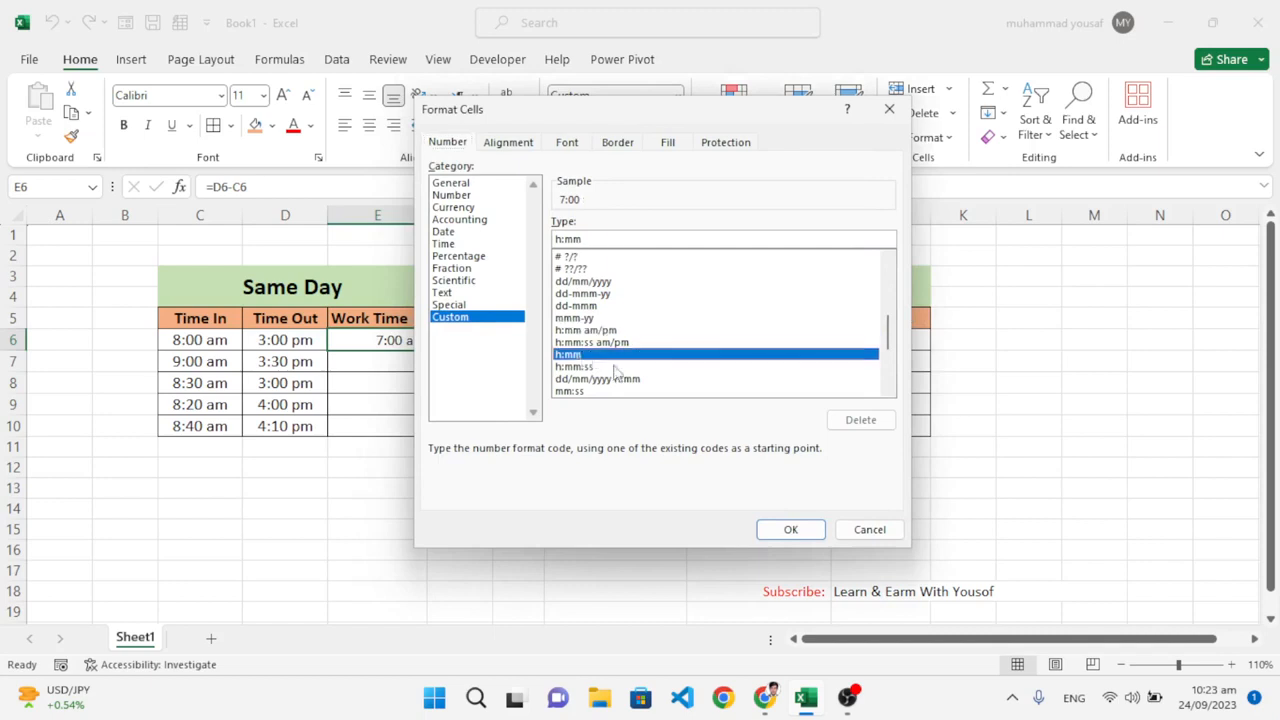
pyautogui.click(800, 531)
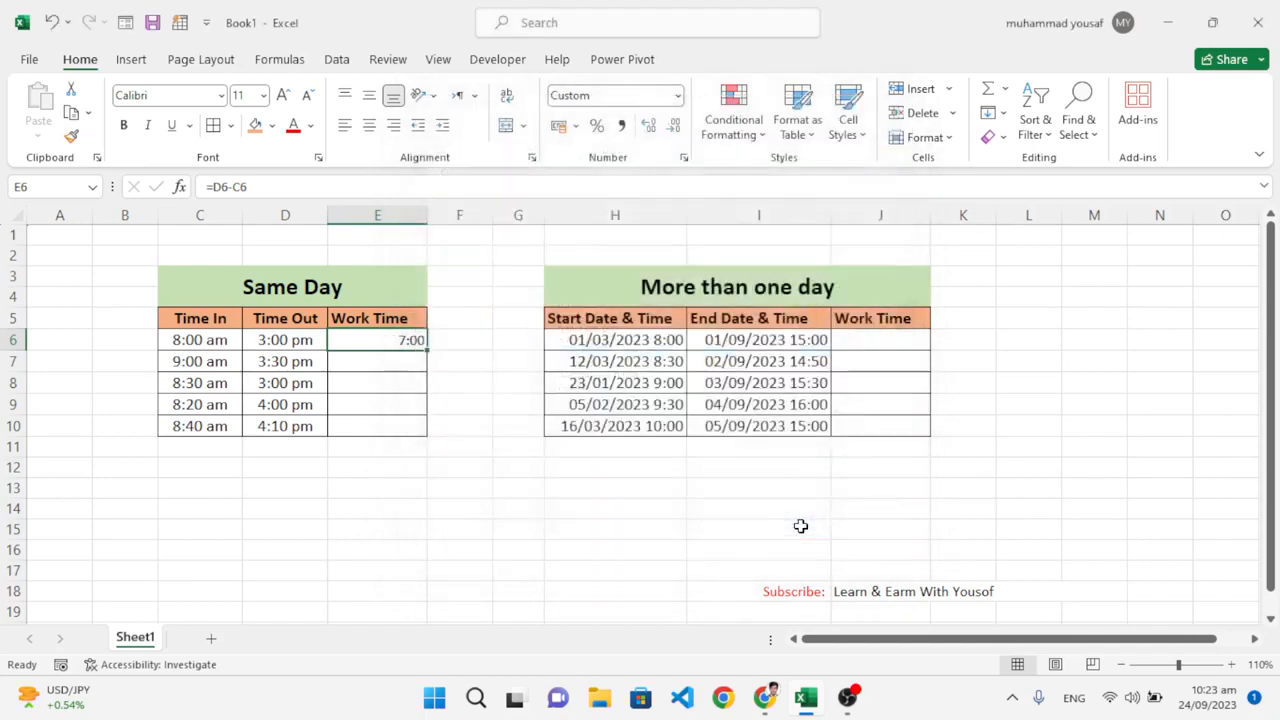
pyautogui.doubleClick(427, 347)
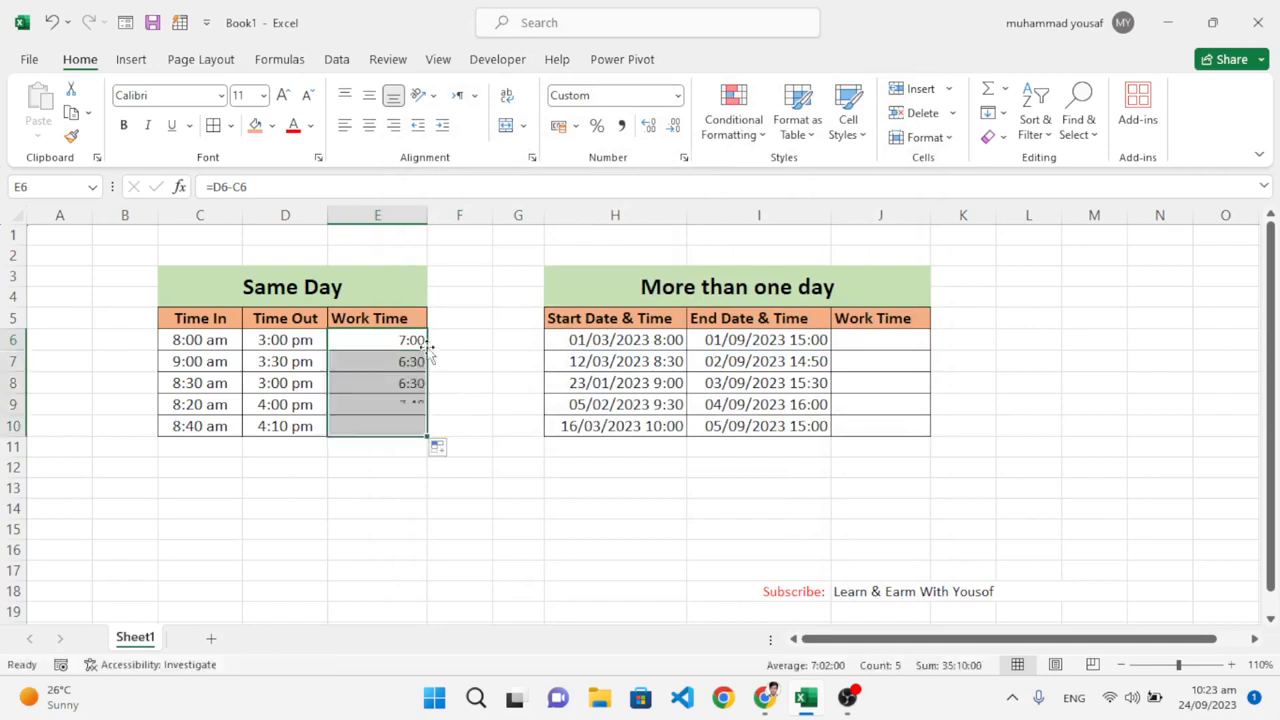
pyautogui.click(412, 382)
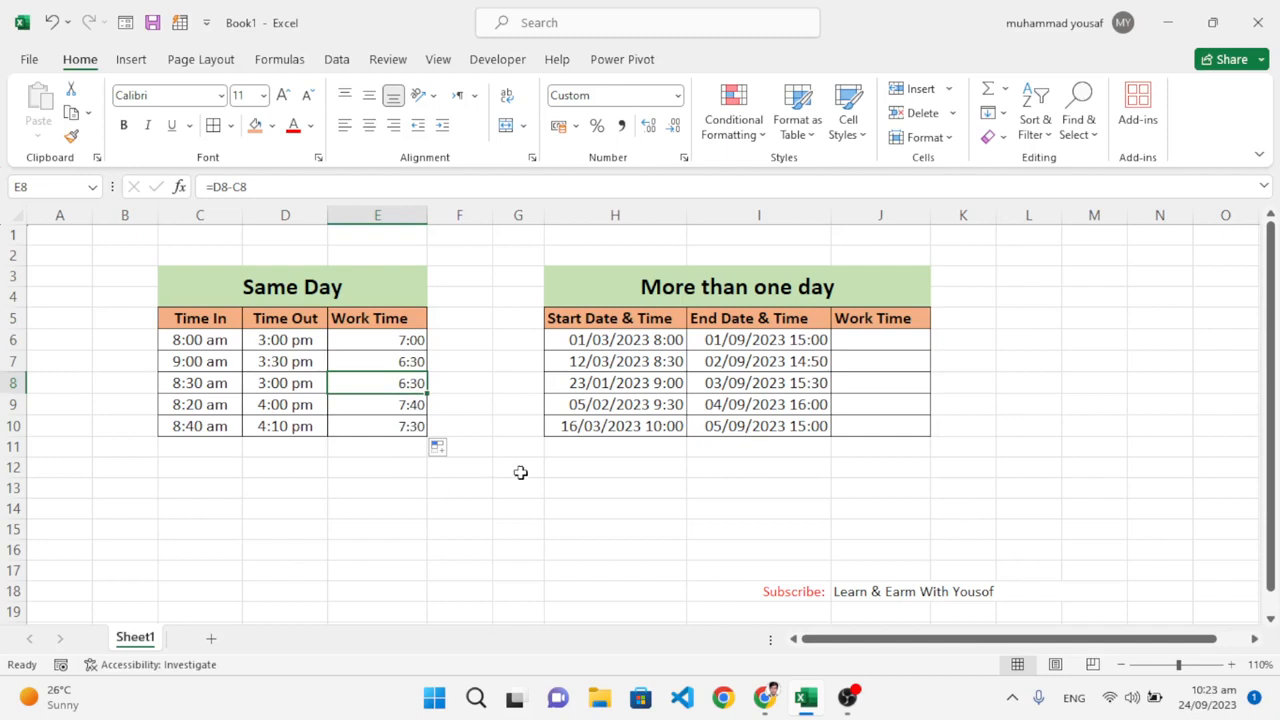
pyautogui.doubleClick(692, 406)
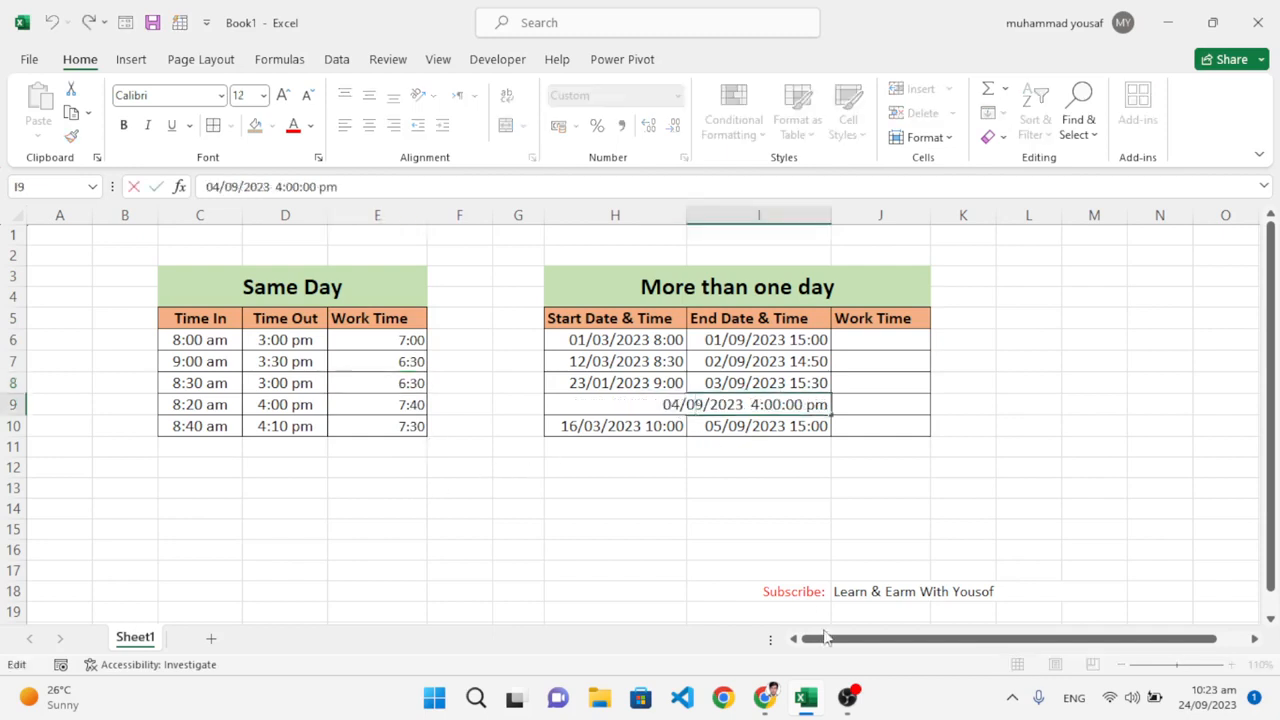
pyautogui.click(893, 700)
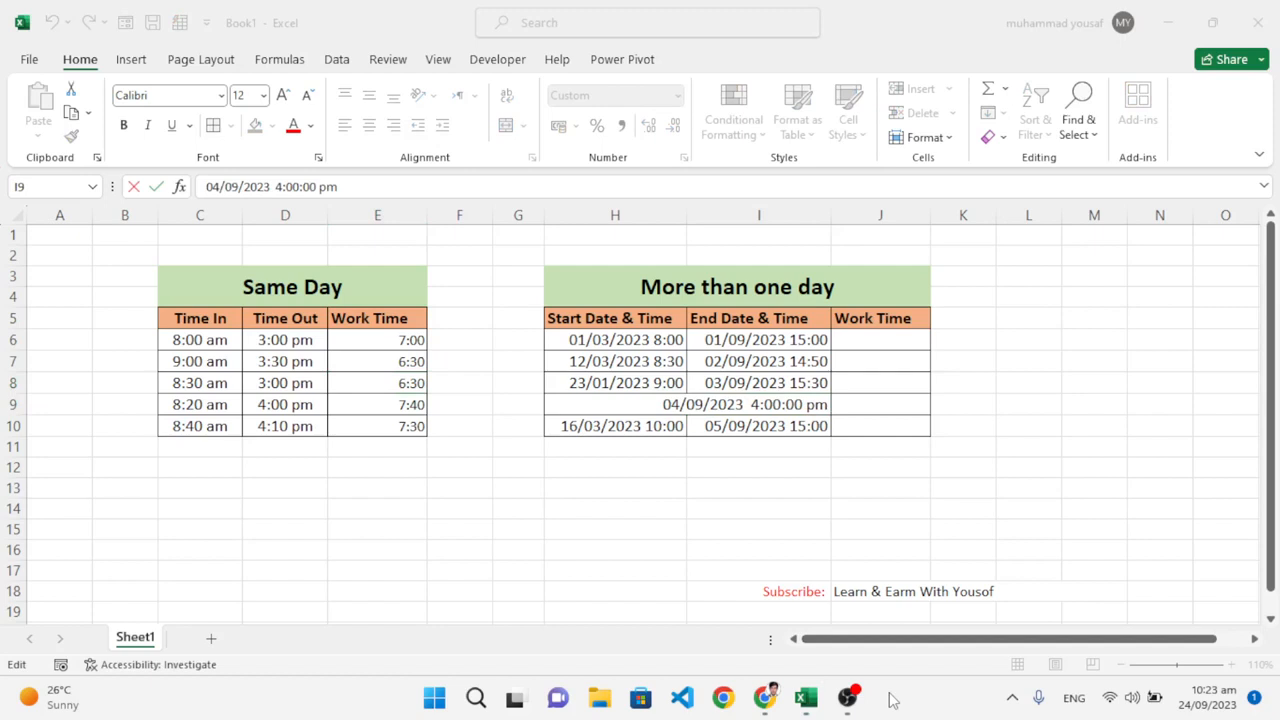
pyautogui.click(741, 430)
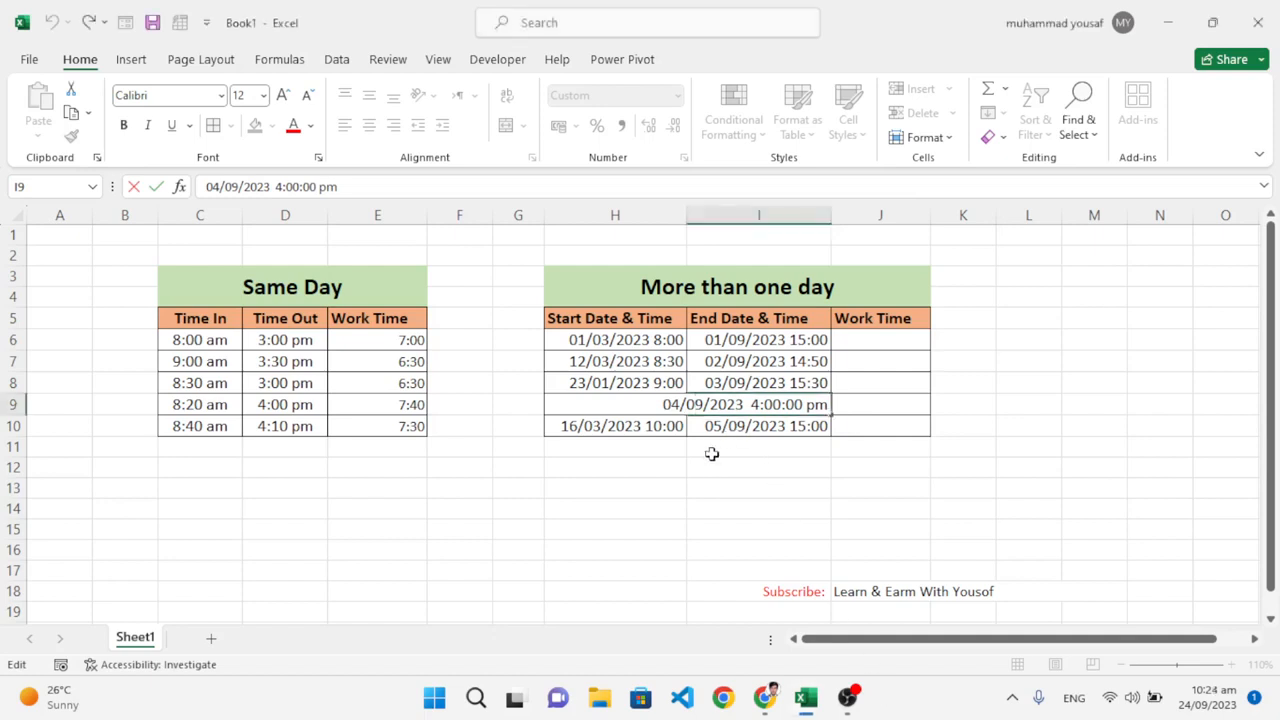
pyautogui.click(710, 460)
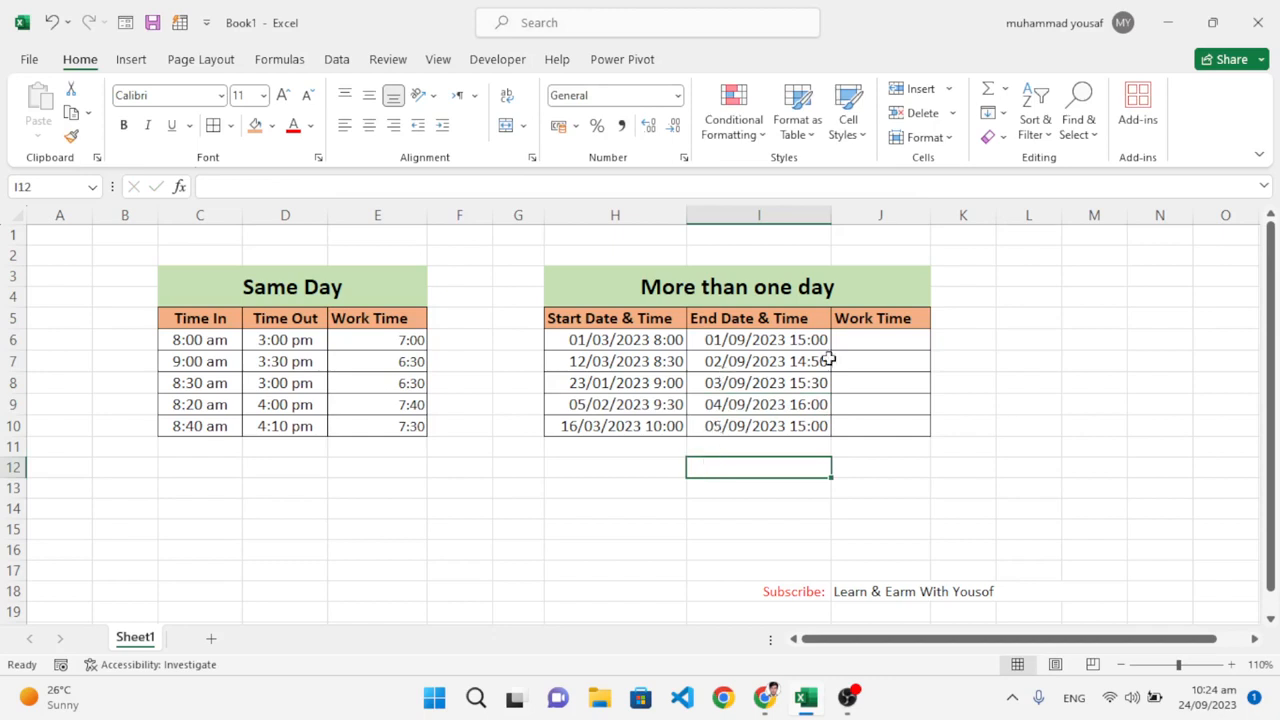
# Step: Widen column J slightly and enter the formula =I6-H6 in J6 for the first multi-day work time
pyautogui.click(864, 342)
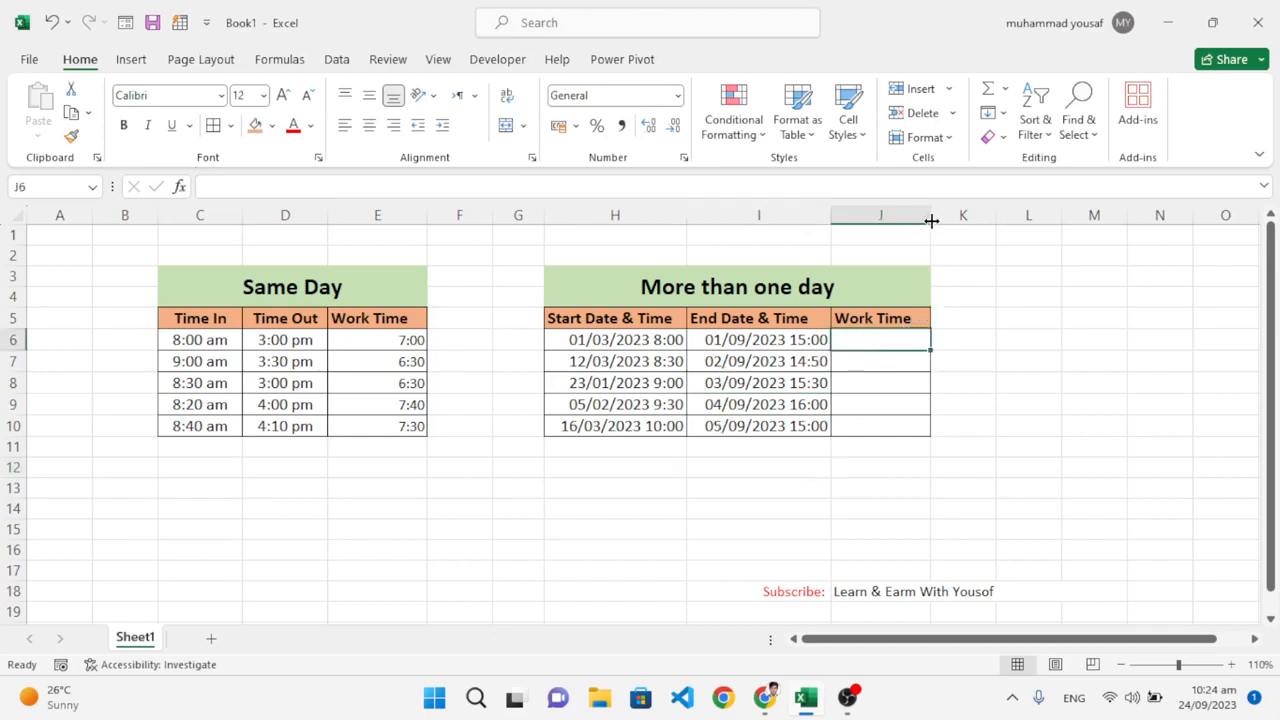
pyautogui.moveTo(930, 216); pyautogui.dragTo(945, 218)
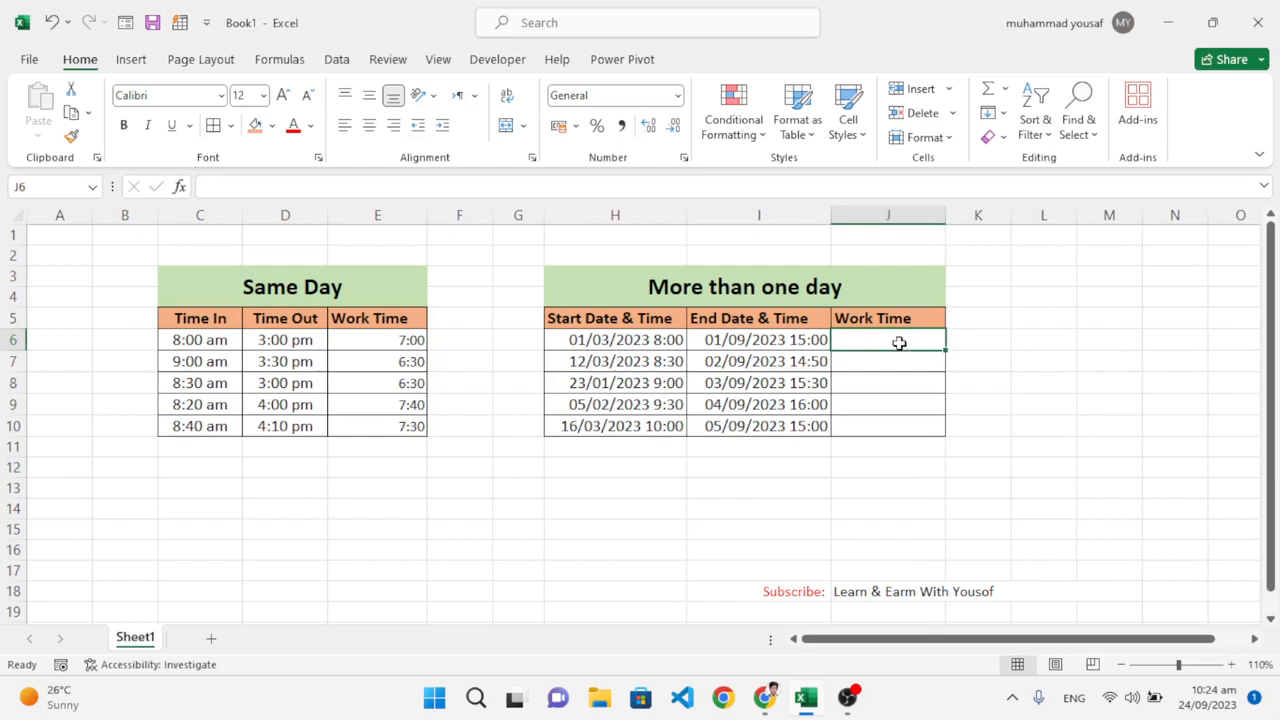
pyautogui.write('=')
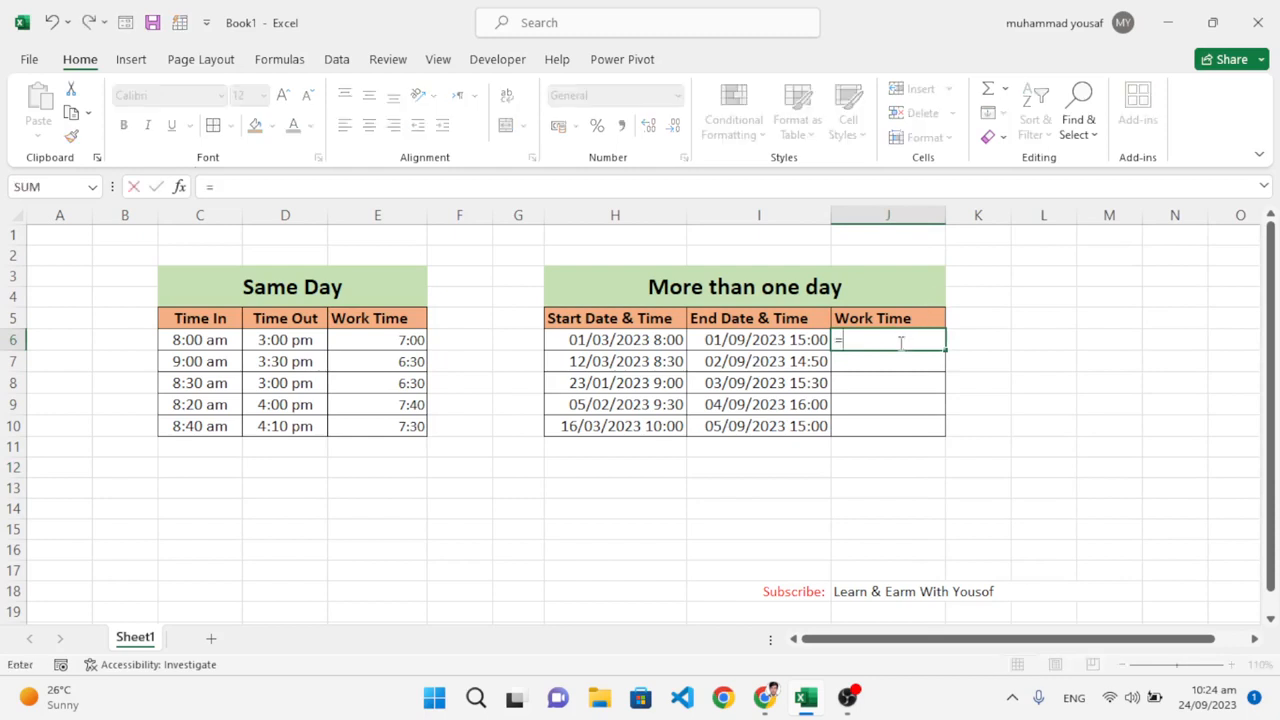
pyautogui.click(768, 344)
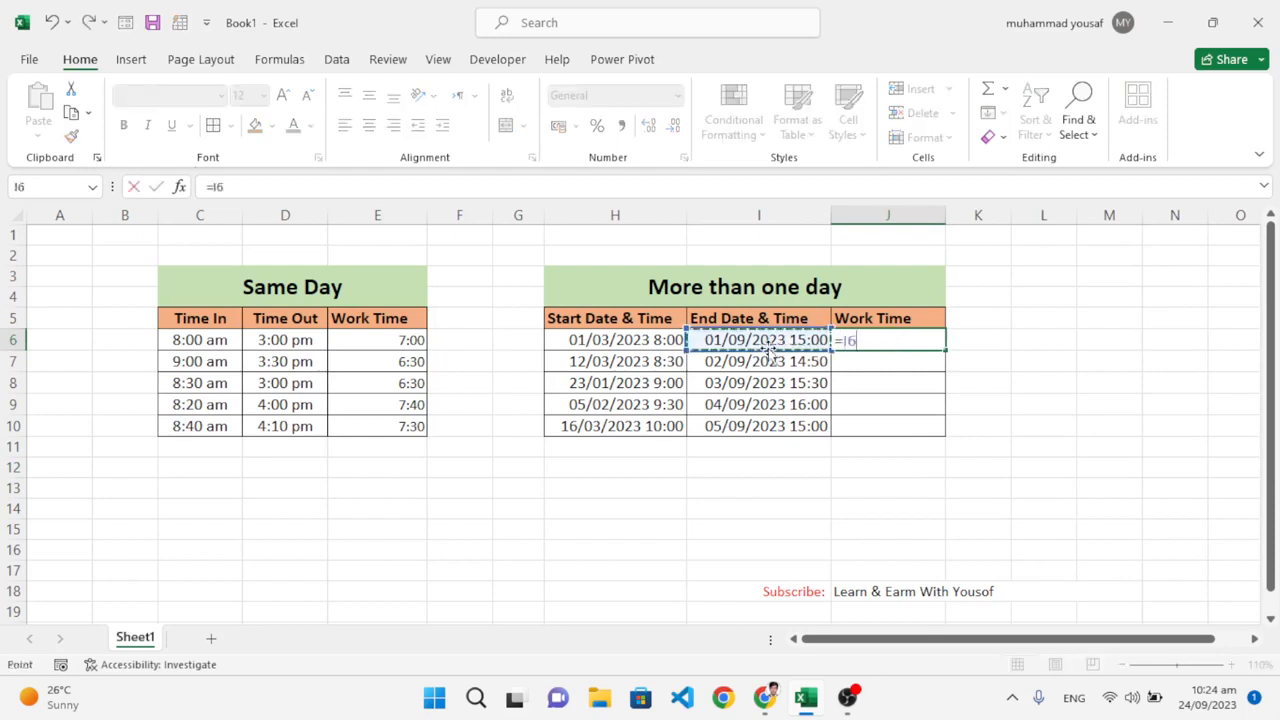
pyautogui.write('-')
pyautogui.click(652, 342)
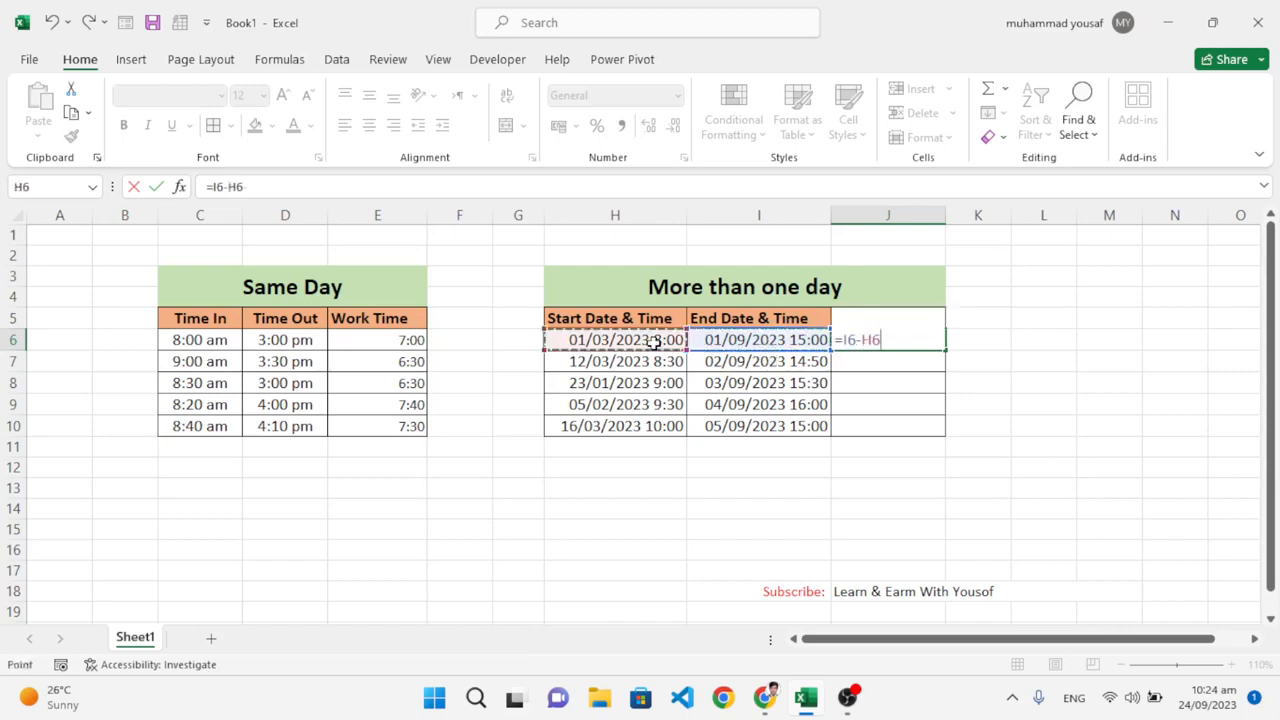
pyautogui.press('Return')
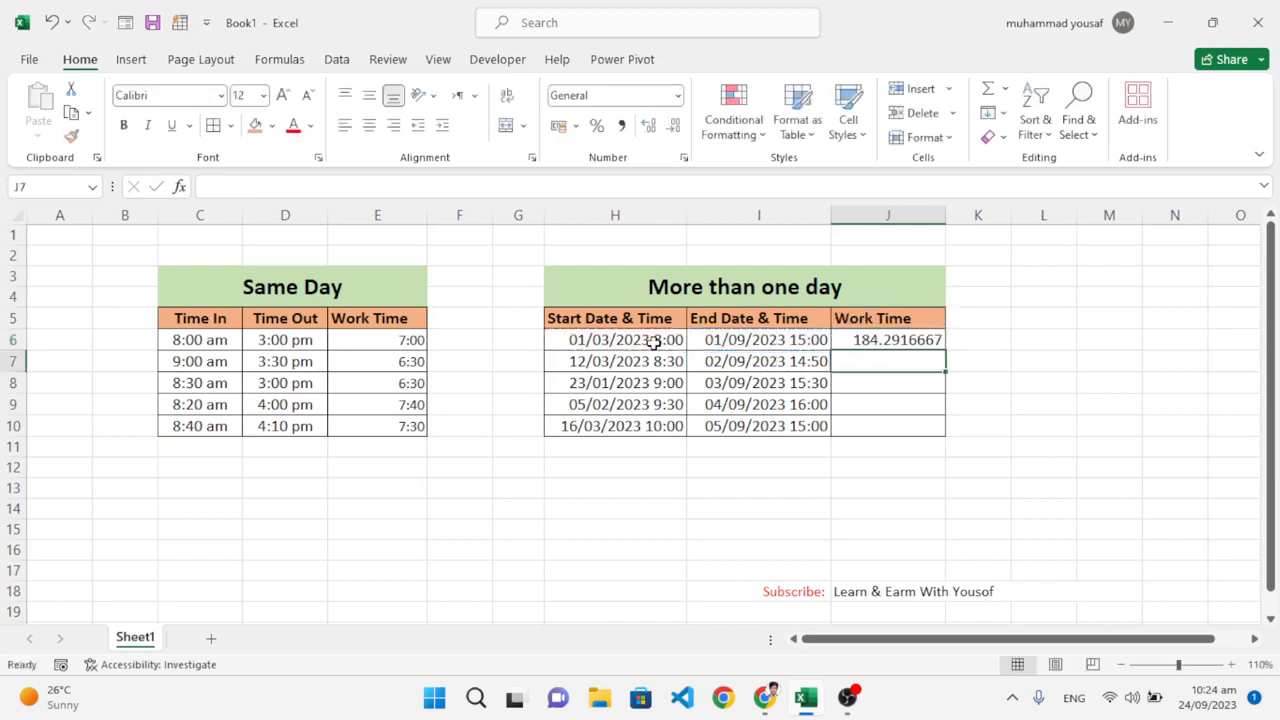
# Step: Format the multi-day work time in J6 with the custom h:mm format
pyautogui.click(890, 341)
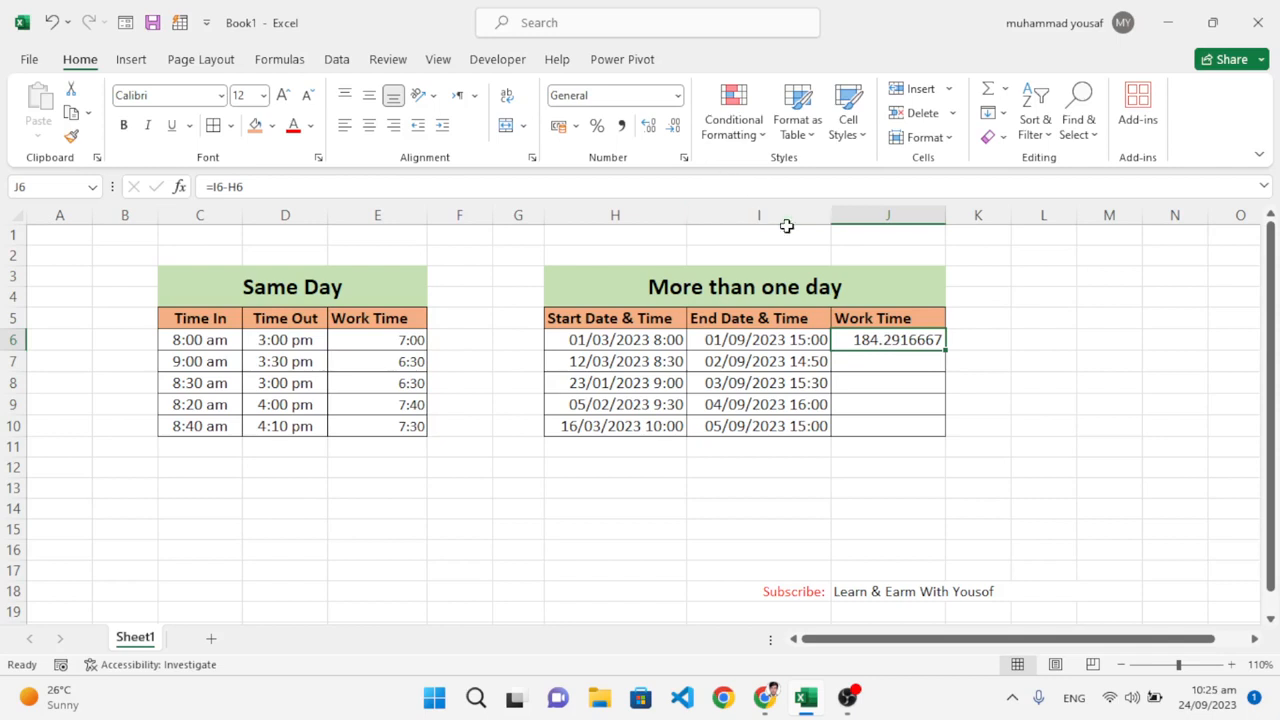
pyautogui.hotkey('ctrl', '1')
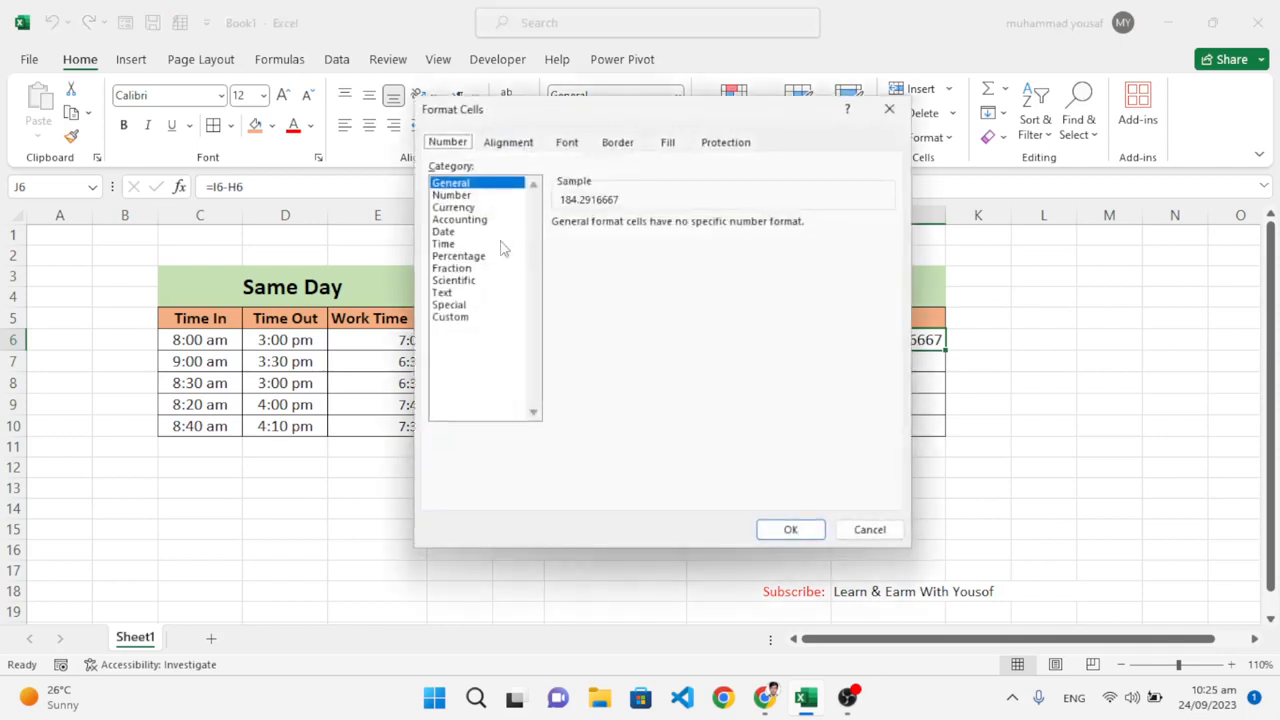
pyautogui.click(462, 317)
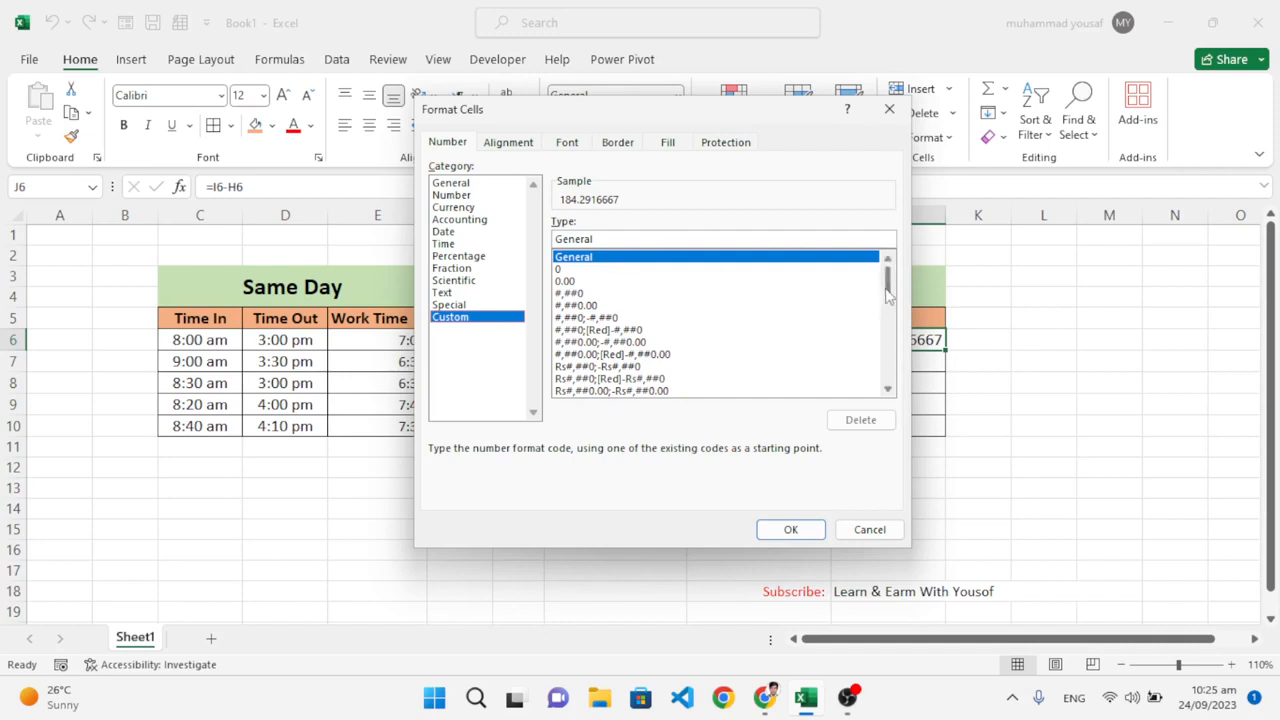
pyautogui.moveTo(888, 298); pyautogui.dragTo(888, 338)
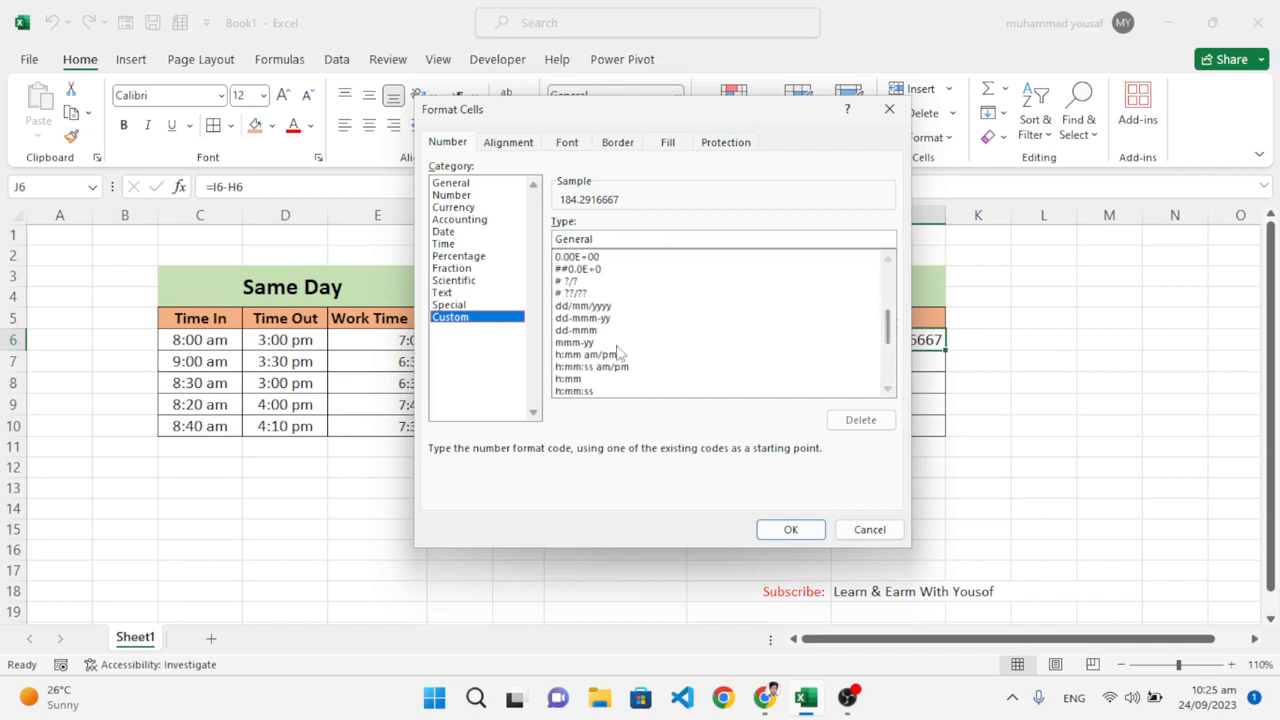
pyautogui.click(576, 380)
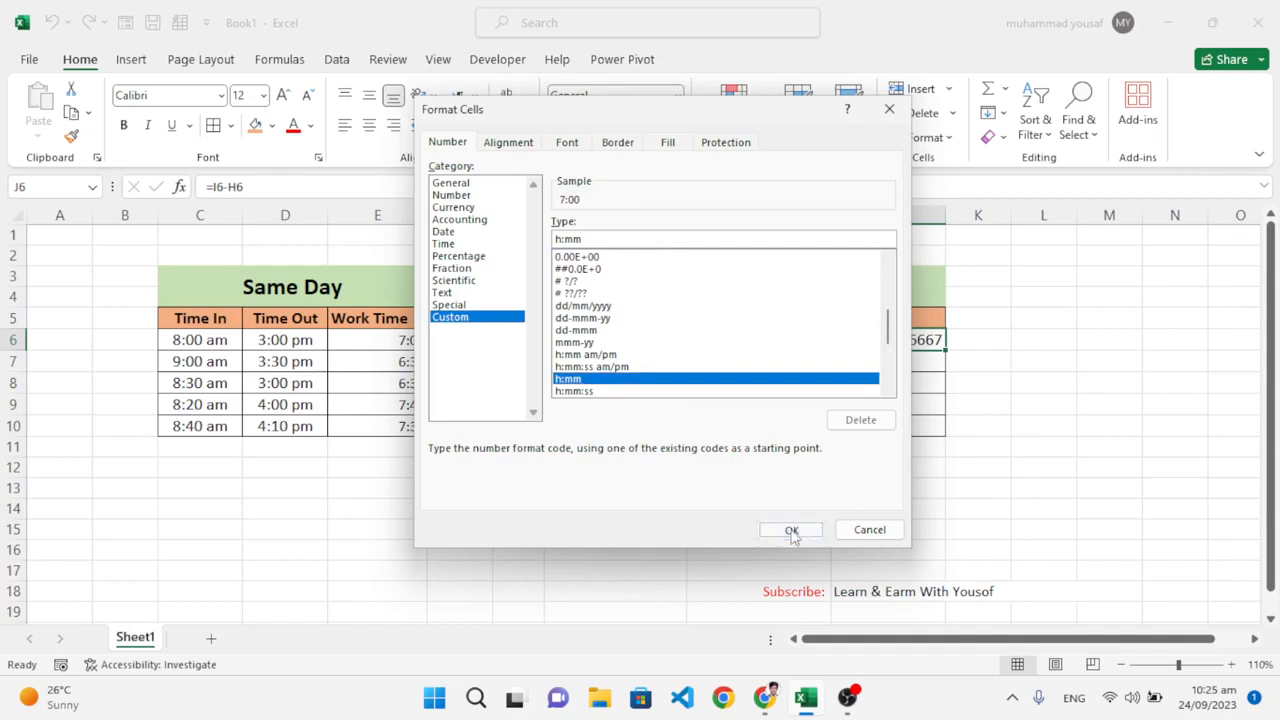
pyautogui.click(790, 529)
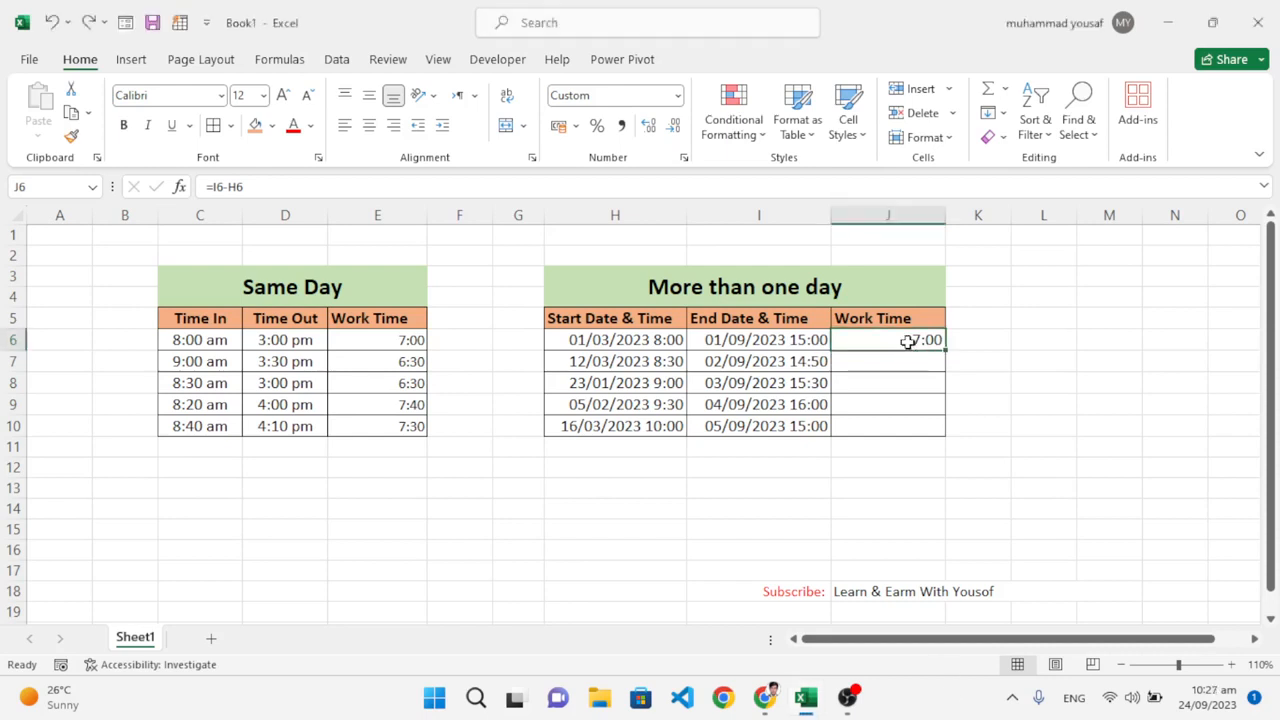
# Step: Apply the custom [h]:mm format to the work time in J6 and fill its formula down through J10
pyautogui.click(678, 96)
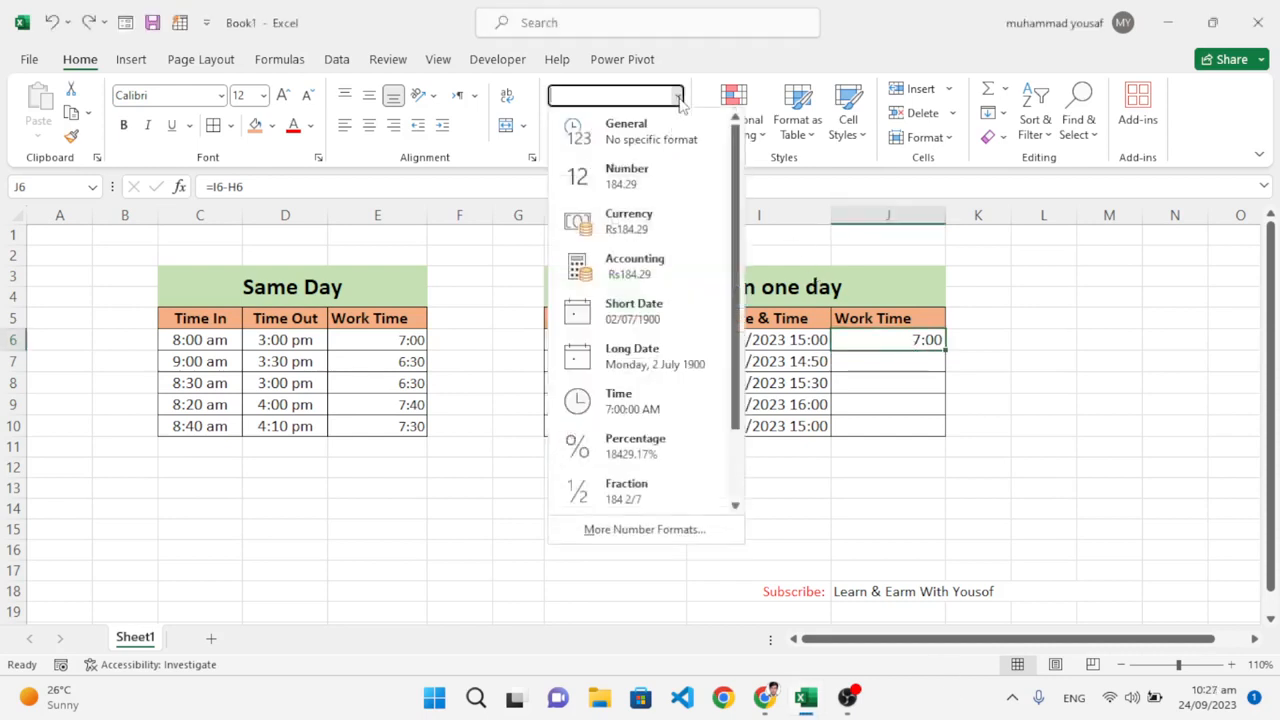
pyautogui.click(646, 530)
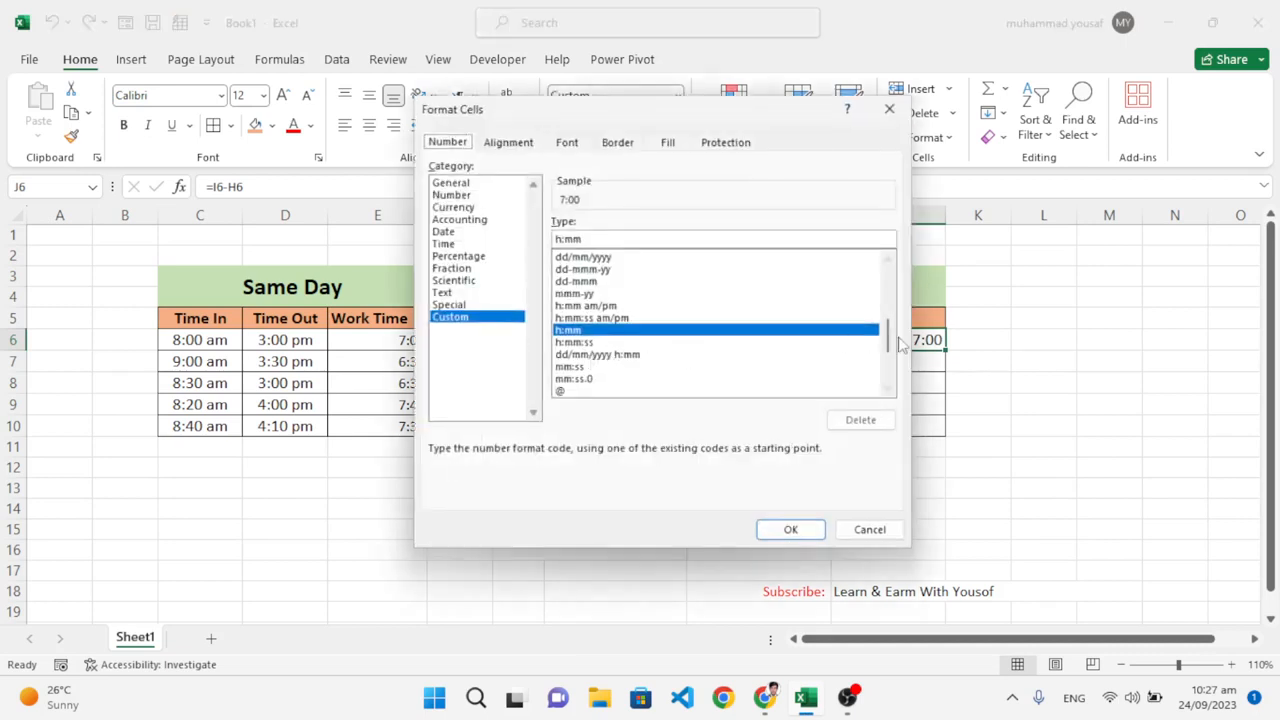
pyautogui.scroll(-2, 895, 345)
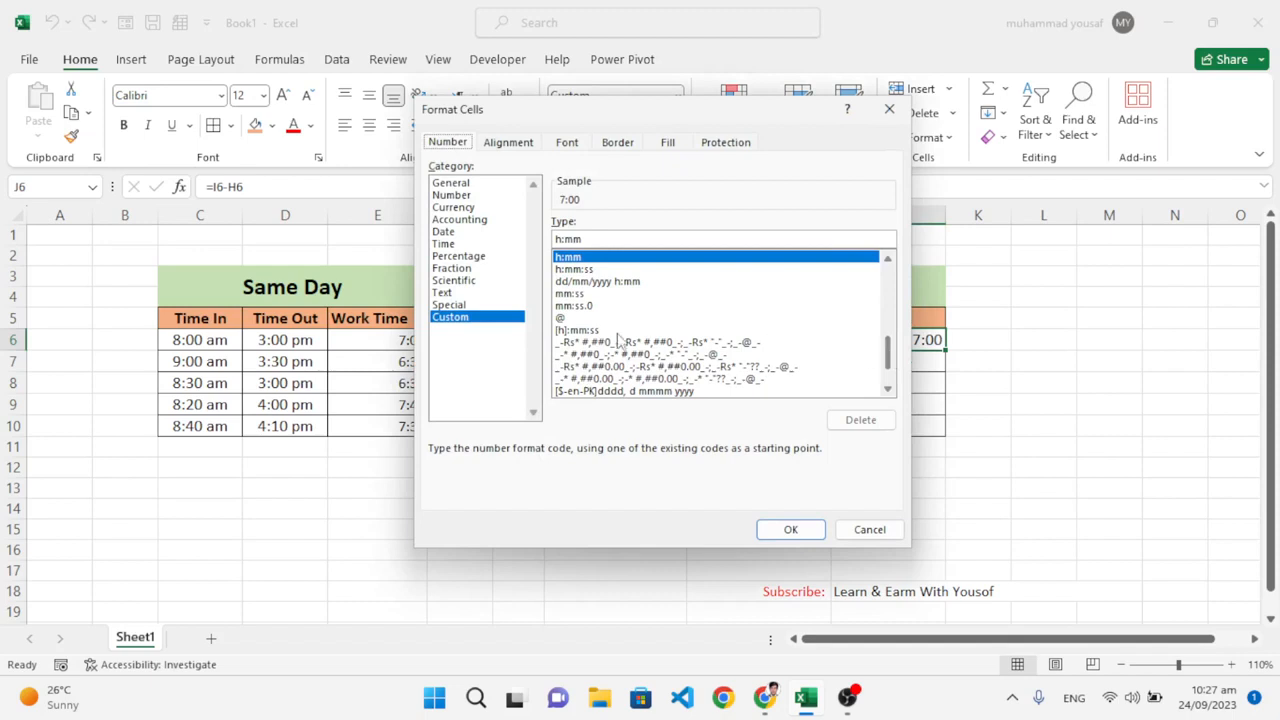
pyautogui.click(584, 331)
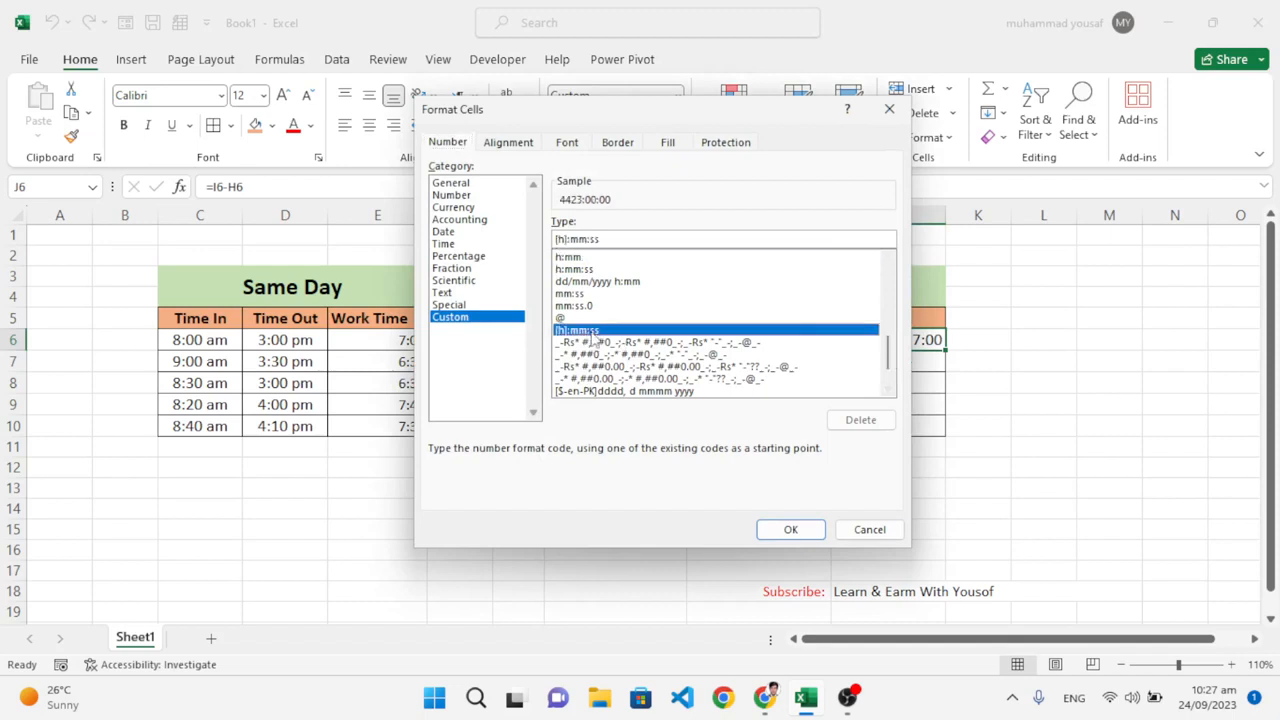
pyautogui.click(620, 240)
pyautogui.press('BackSpace')
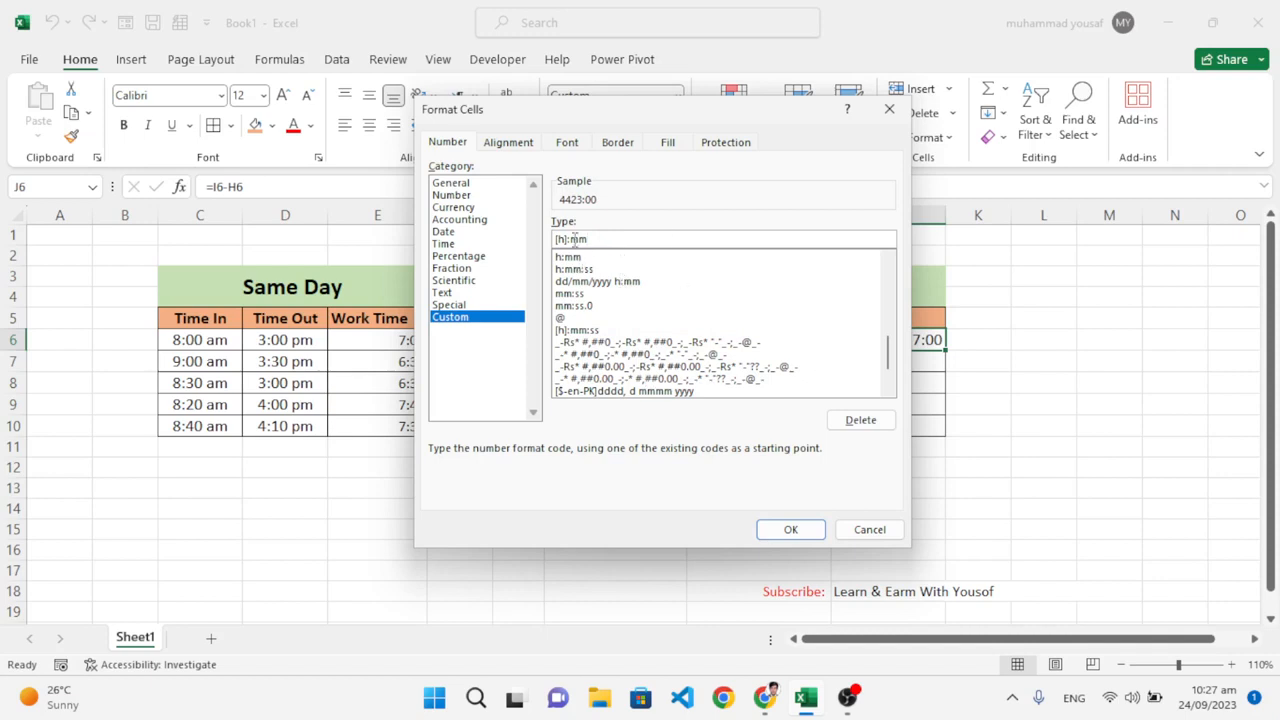
pyautogui.click(789, 529)
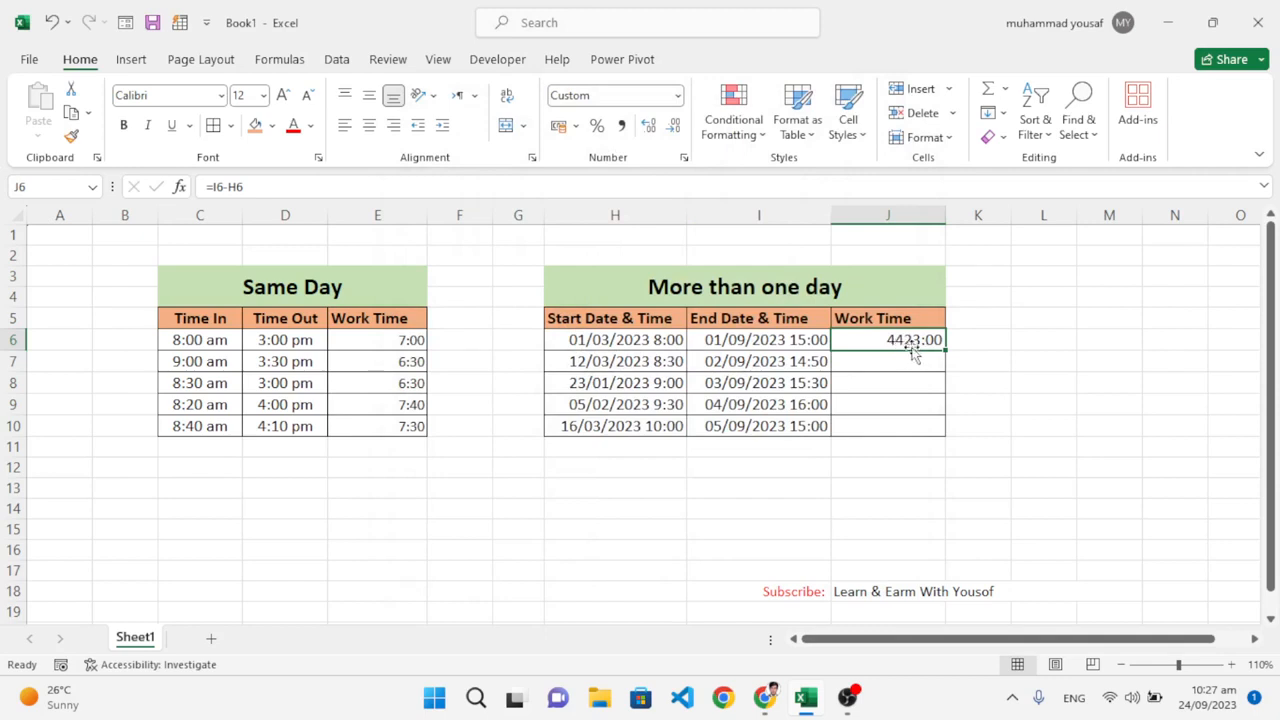
pyautogui.moveTo(950, 346); pyautogui.dragTo(954, 446)
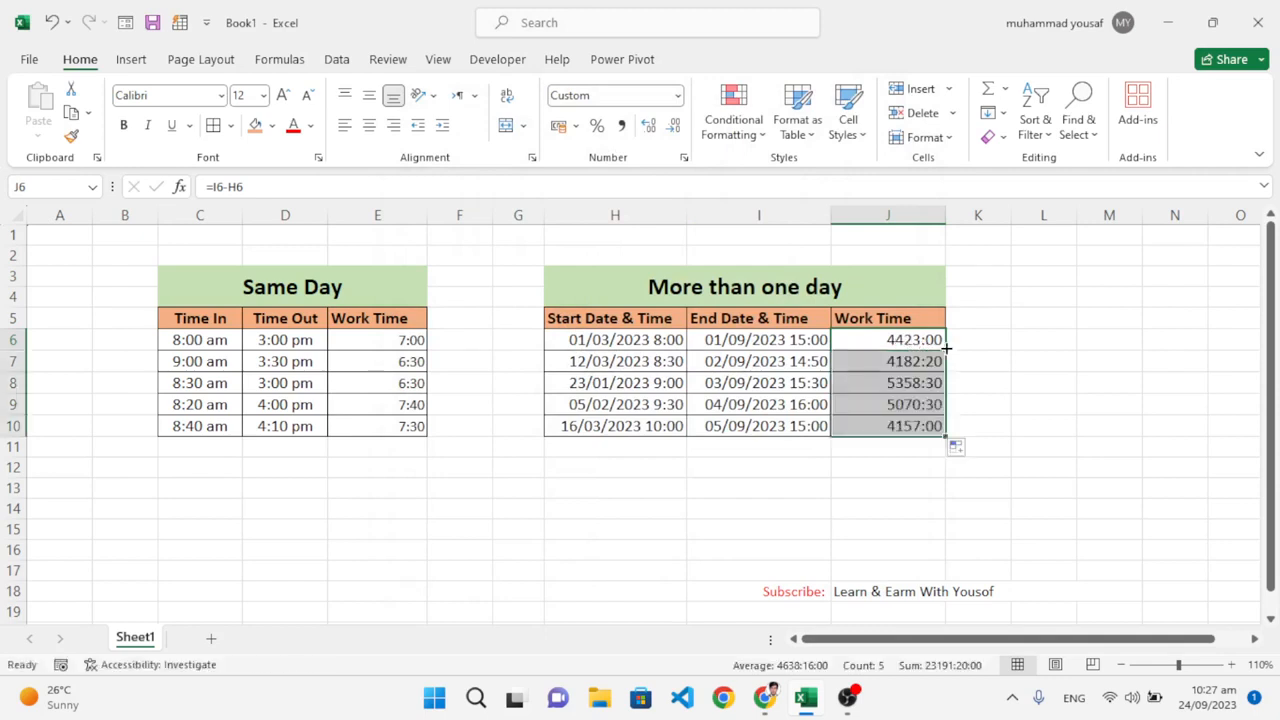
pyautogui.click(904, 382)
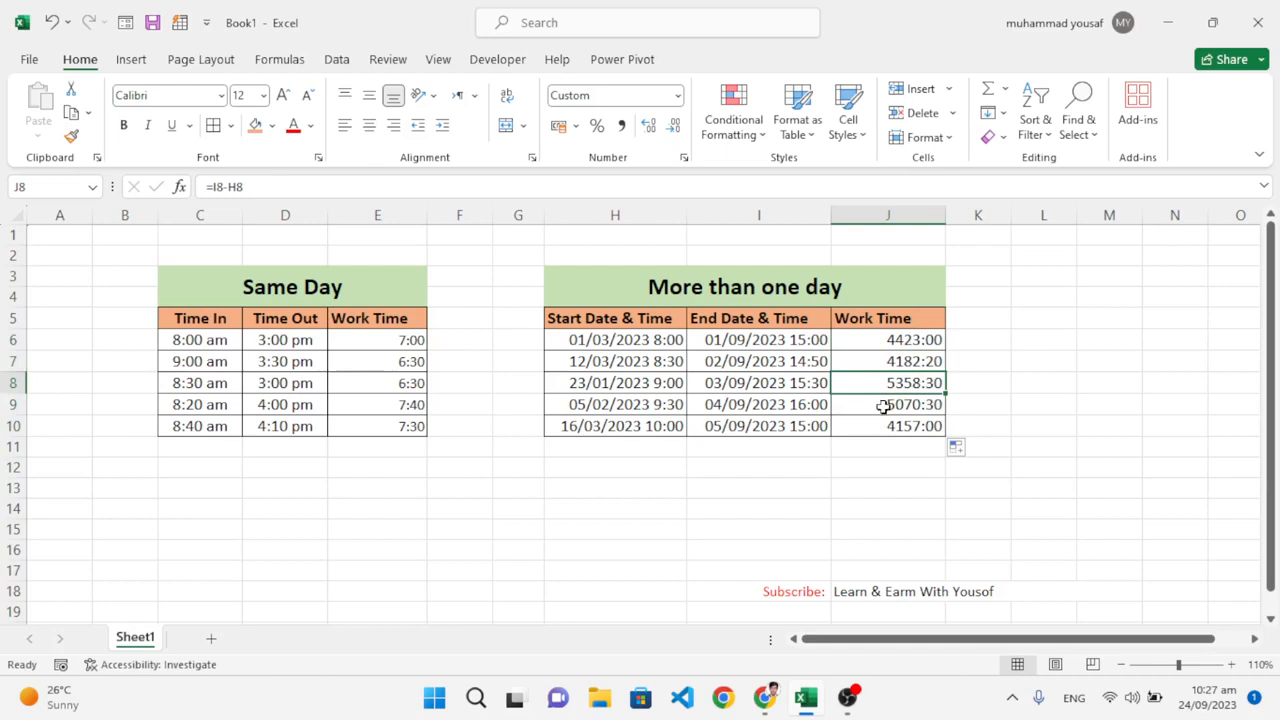
# Step: Change the month of the end date in I9 to 03 so the date reads 04/03/2023, keeping its 4:00 pm time
pyautogui.click(720, 408)
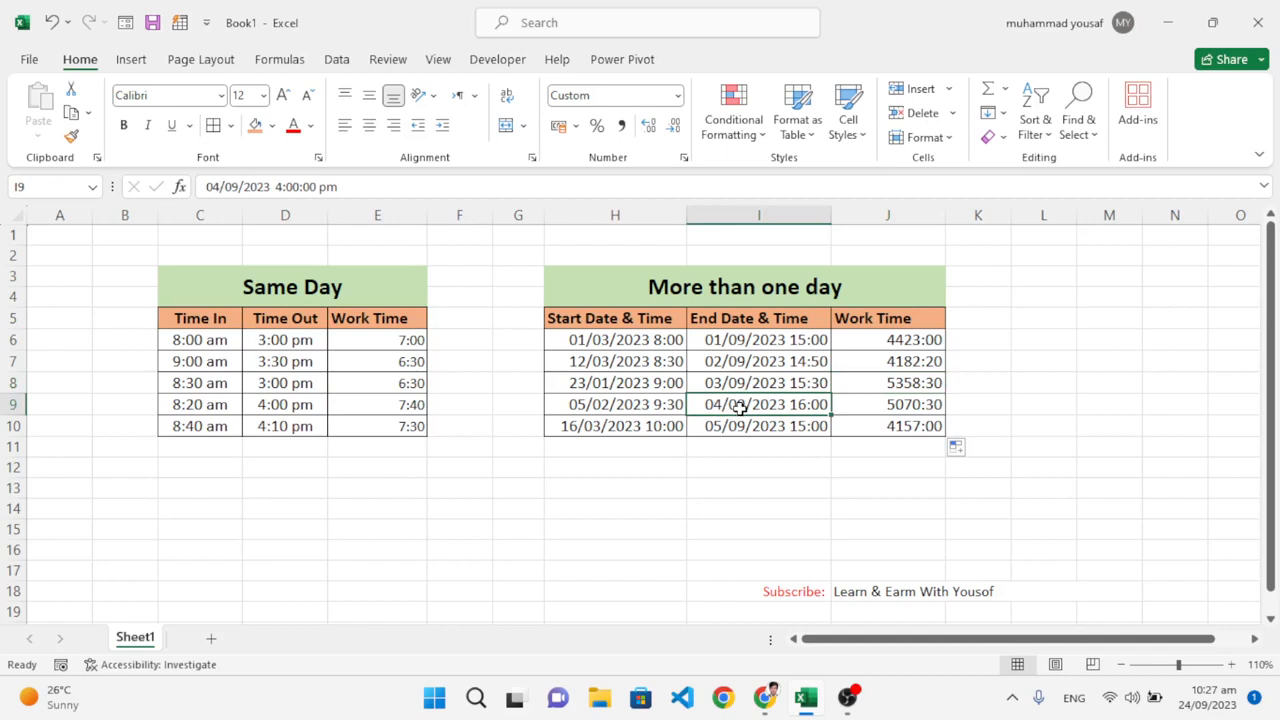
pyautogui.doubleClick(740, 408)
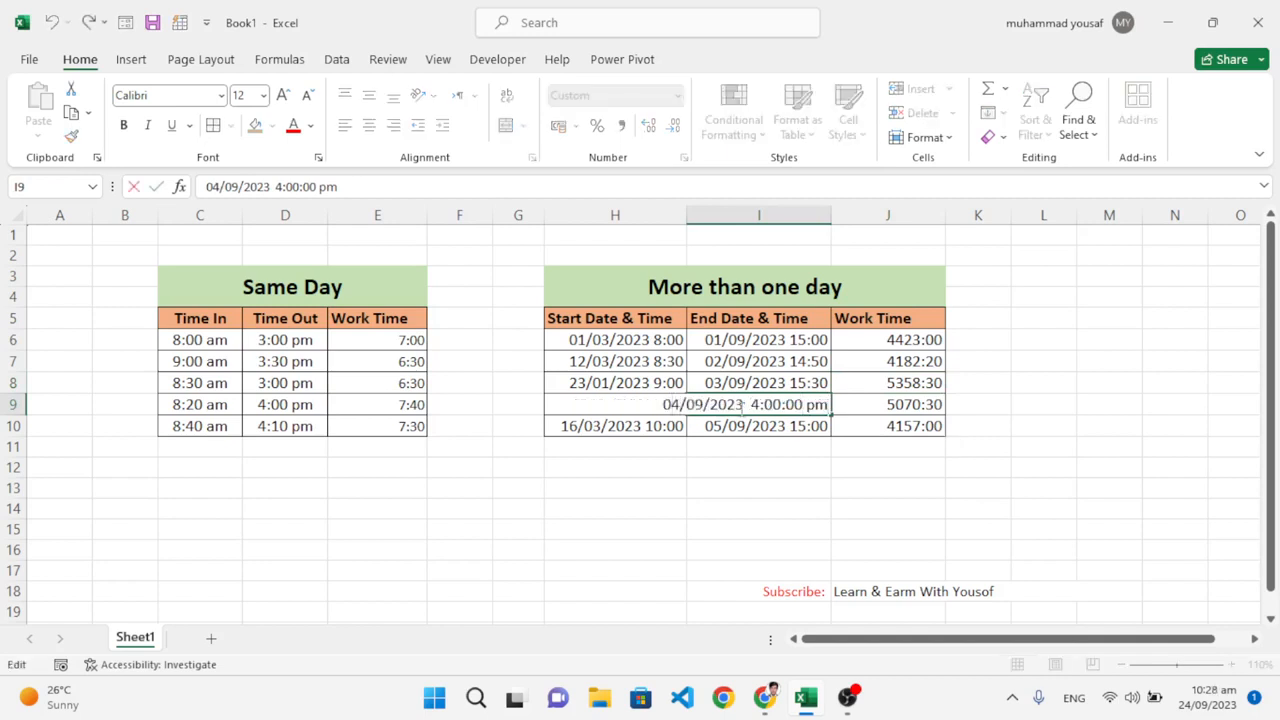
pyautogui.press('BackSpace')
pyautogui.write('3')
pyautogui.press('Return')
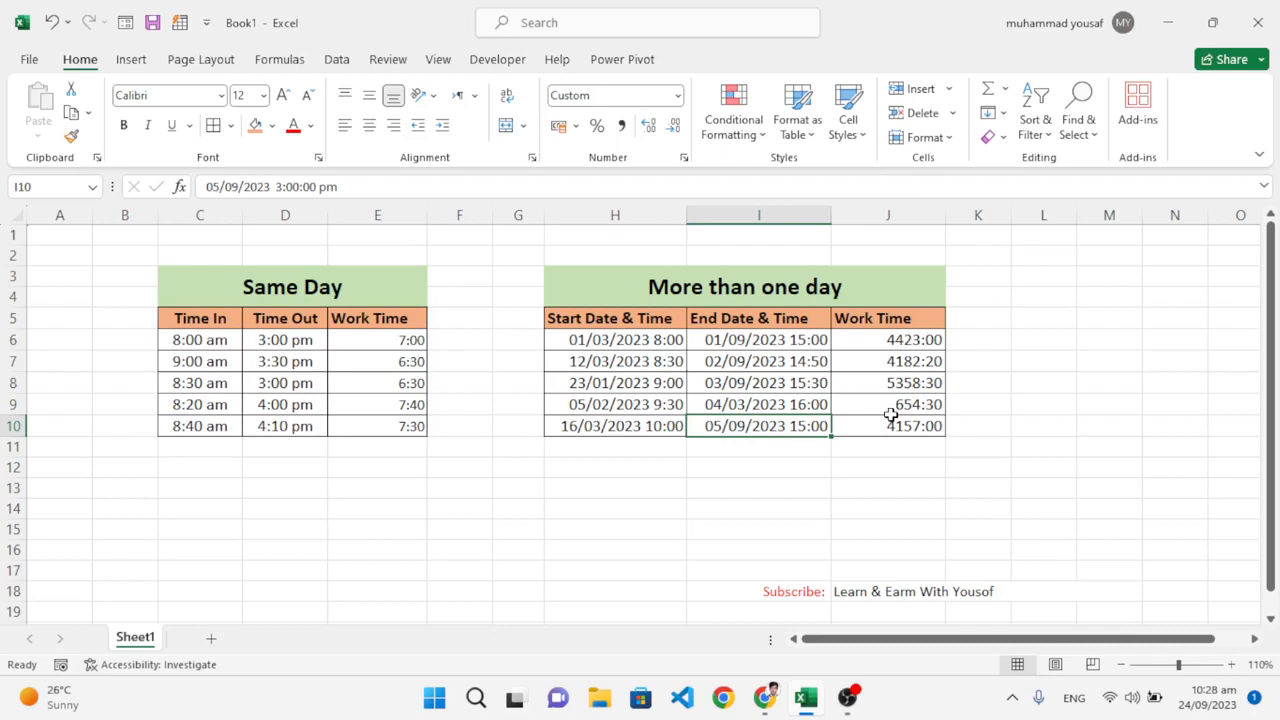
pyautogui.click(920, 688)
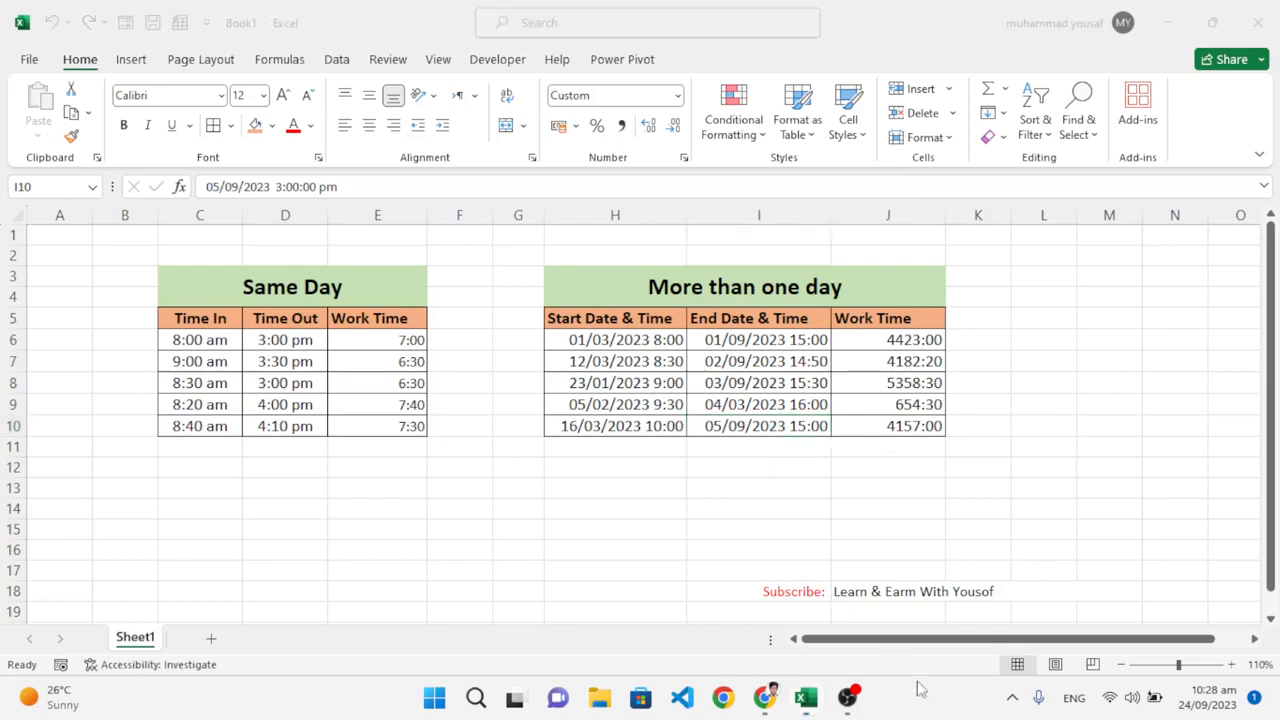